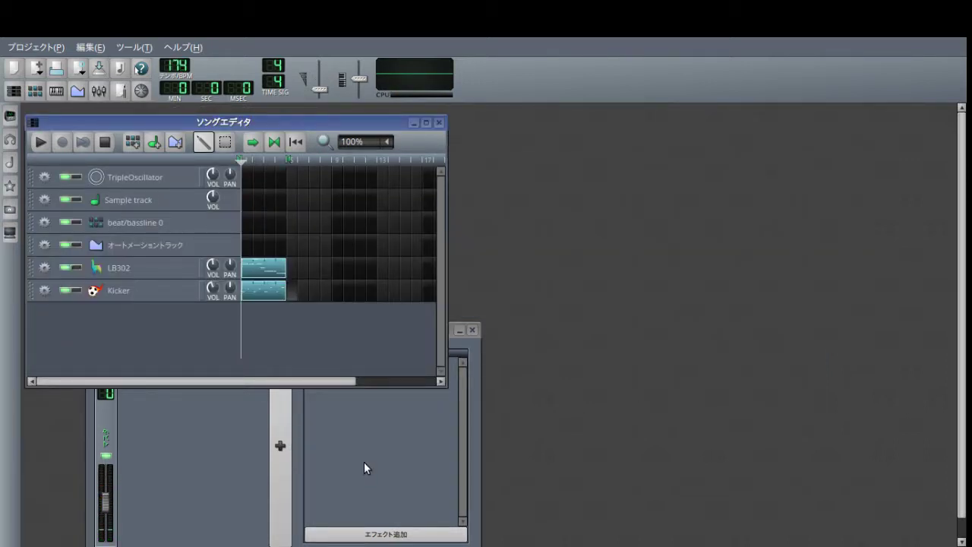
# Step: Open the Kicker track's pattern in the piano roll, play its notes back, and close the piano roll
pyautogui.doubleClick(251, 291)
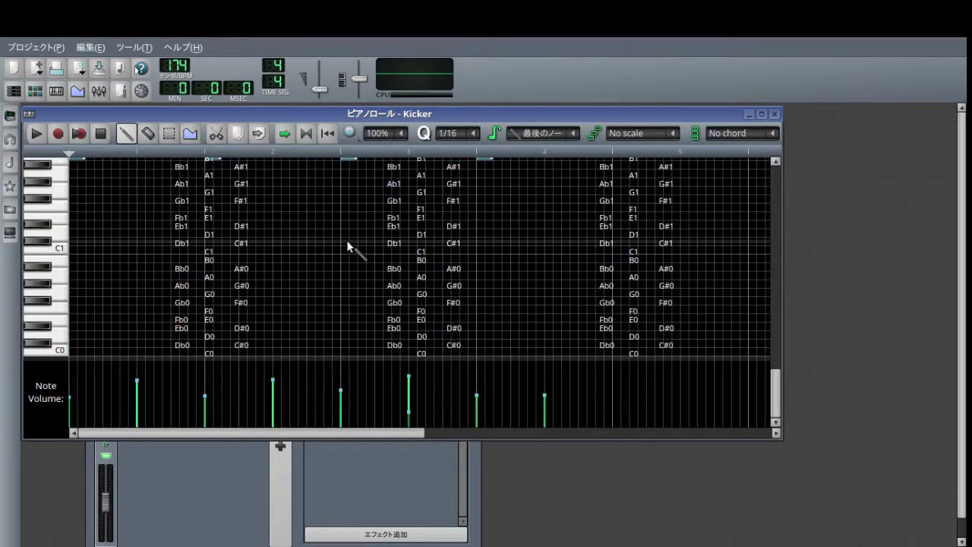
pyautogui.scroll(5, 349, 243)
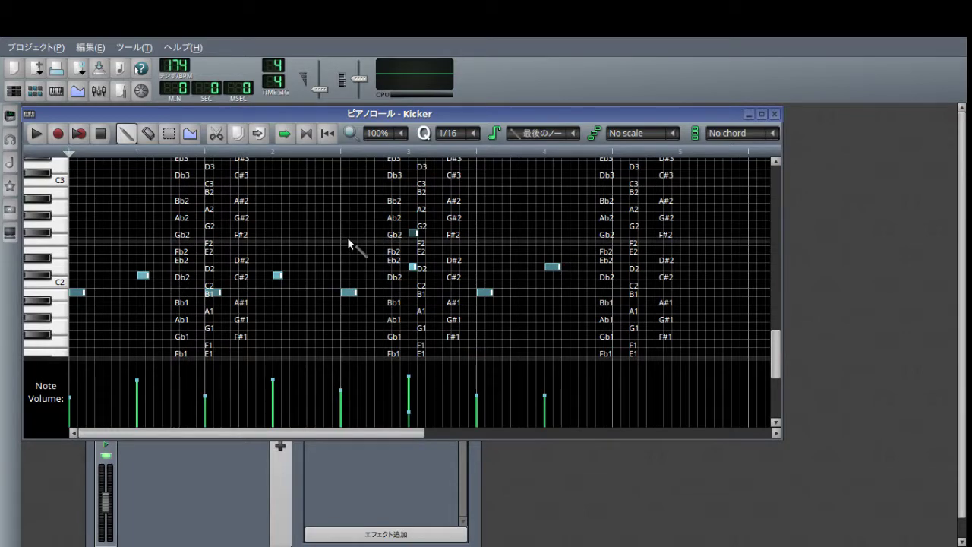
pyautogui.moveTo(471, 114); pyautogui.dragTo(555, 123)
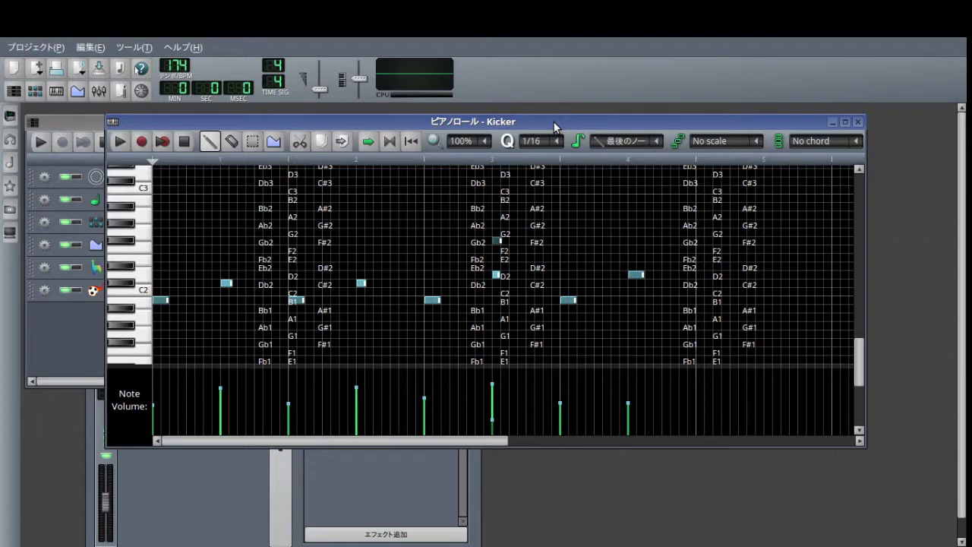
pyautogui.press('space')
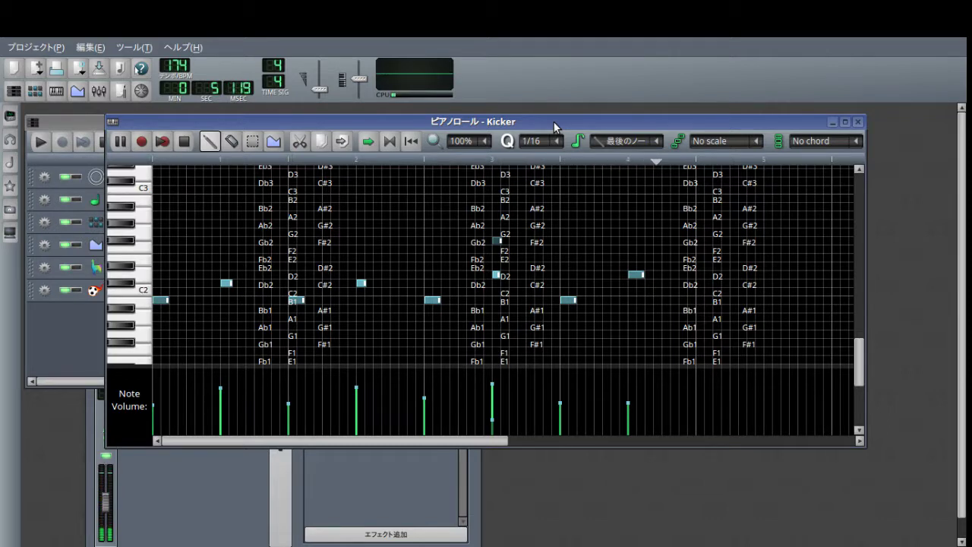
pyautogui.press('space')
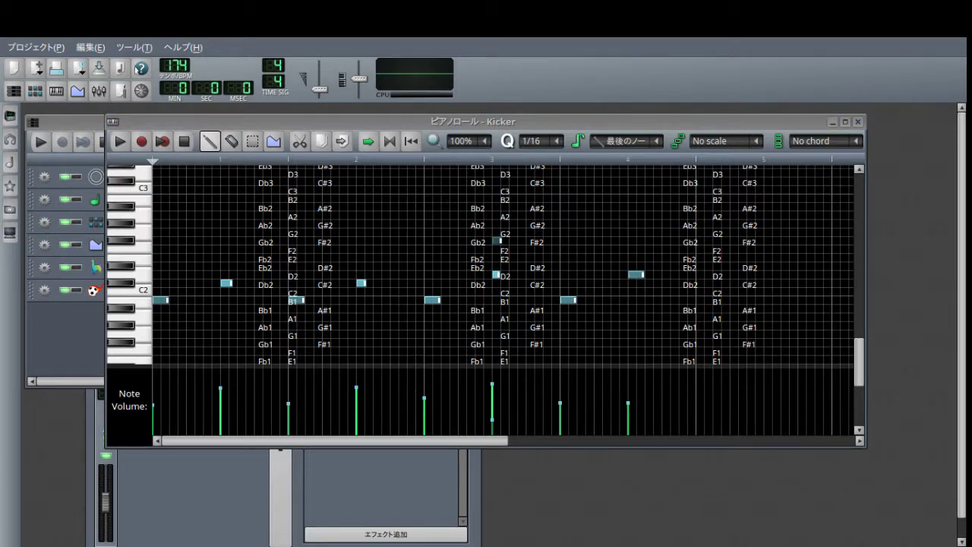
pyautogui.press('space')
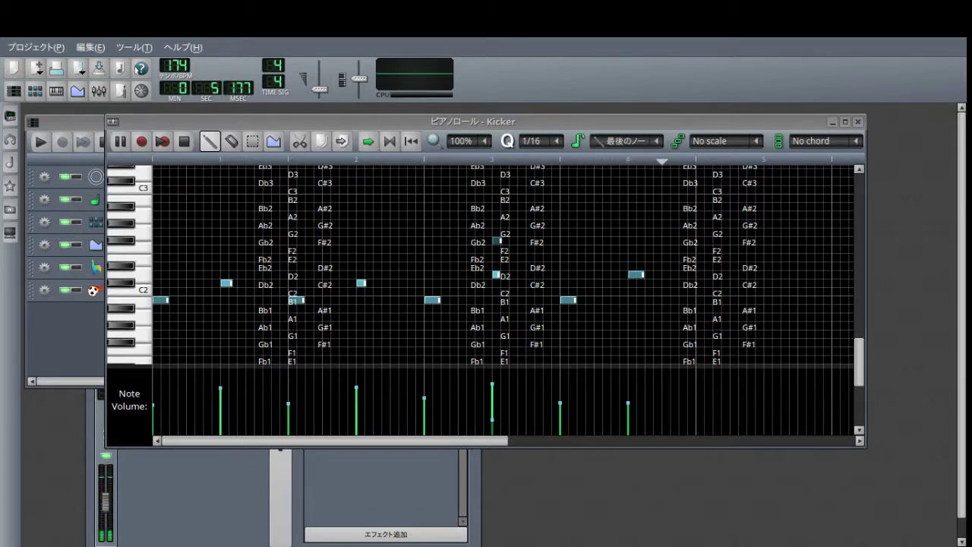
pyautogui.click(187, 146)
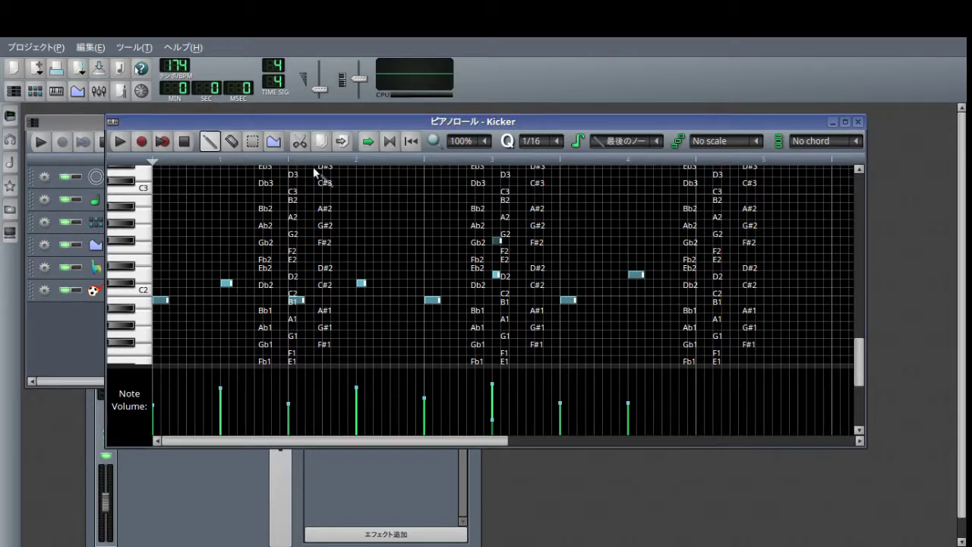
pyautogui.press('space')
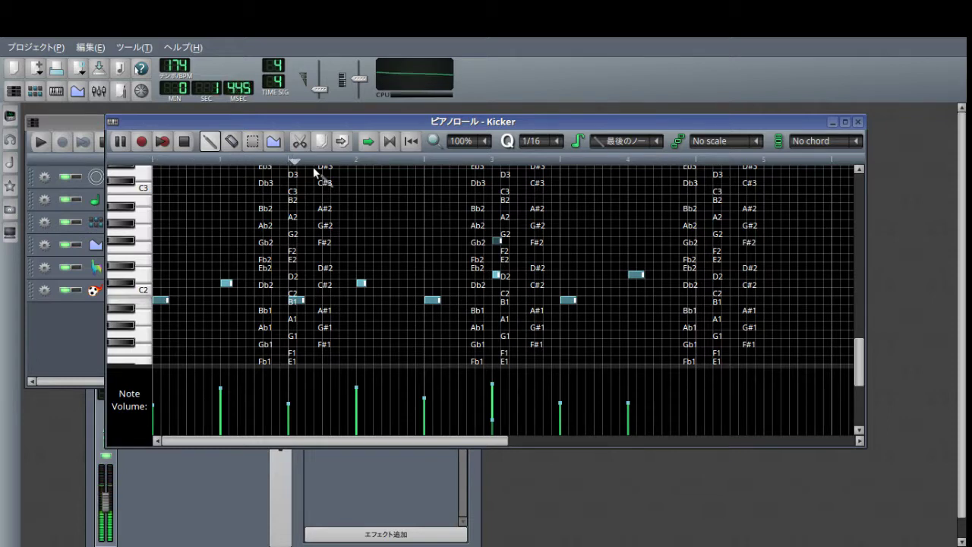
pyautogui.click(859, 123)
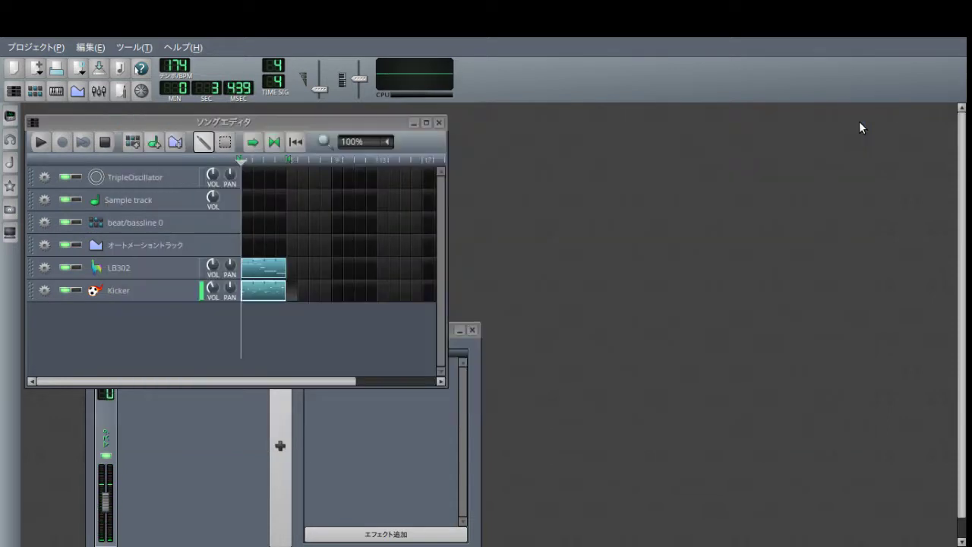
# Step: Open the Kicker instrument to examine its plugin settings, and close it again
pyautogui.click(145, 295)
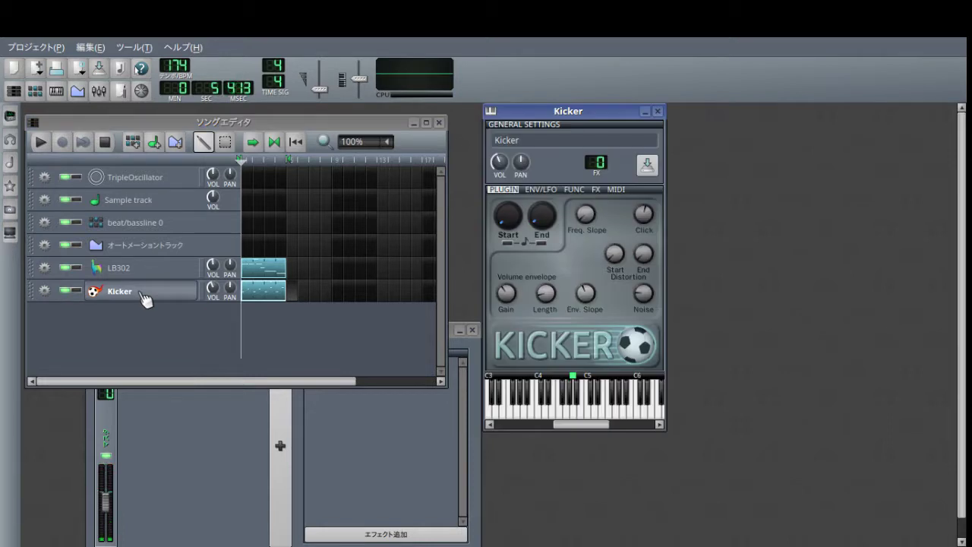
pyautogui.moveTo(553, 116); pyautogui.dragTo(629, 141)
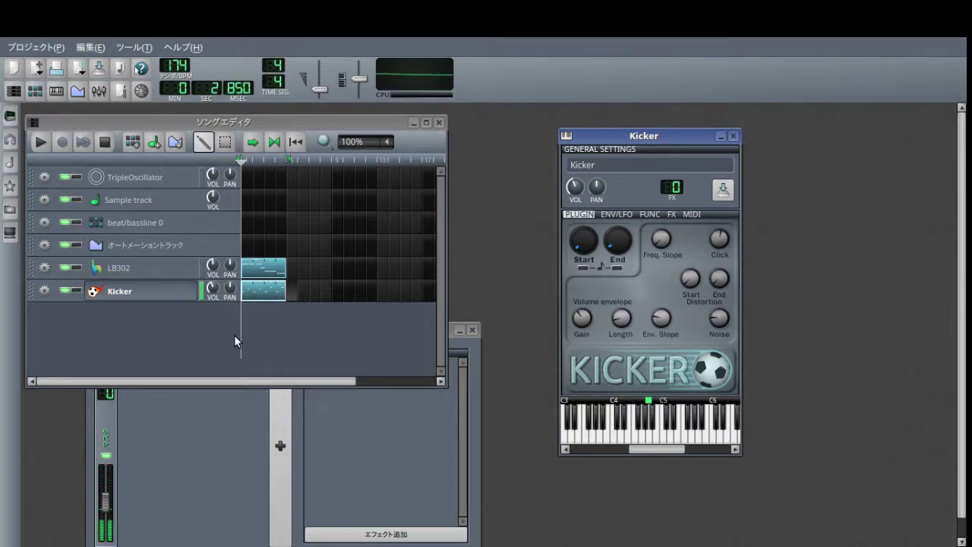
pyautogui.click(165, 303)
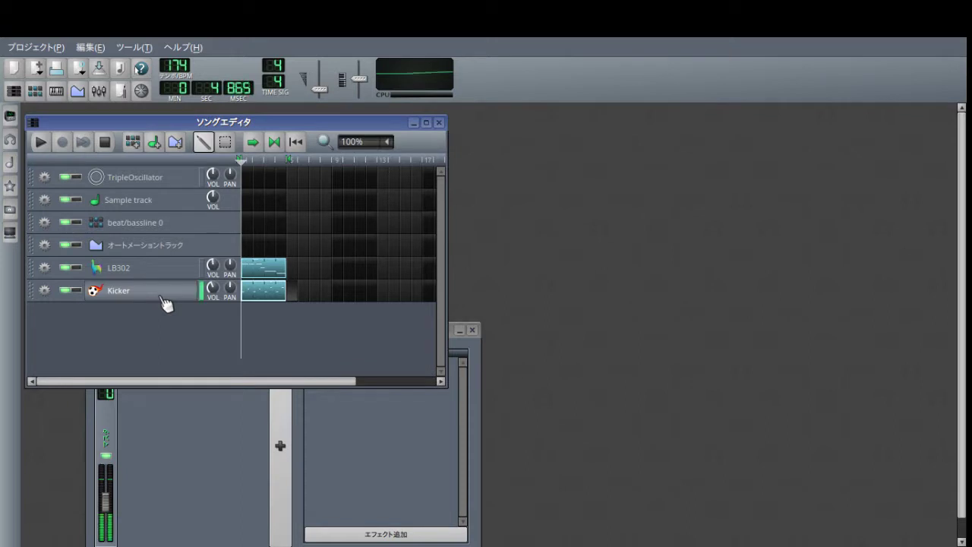
# Step: Open the LB302 bass synth and audition a note on its on-screen keyboard
pyautogui.click(152, 268)
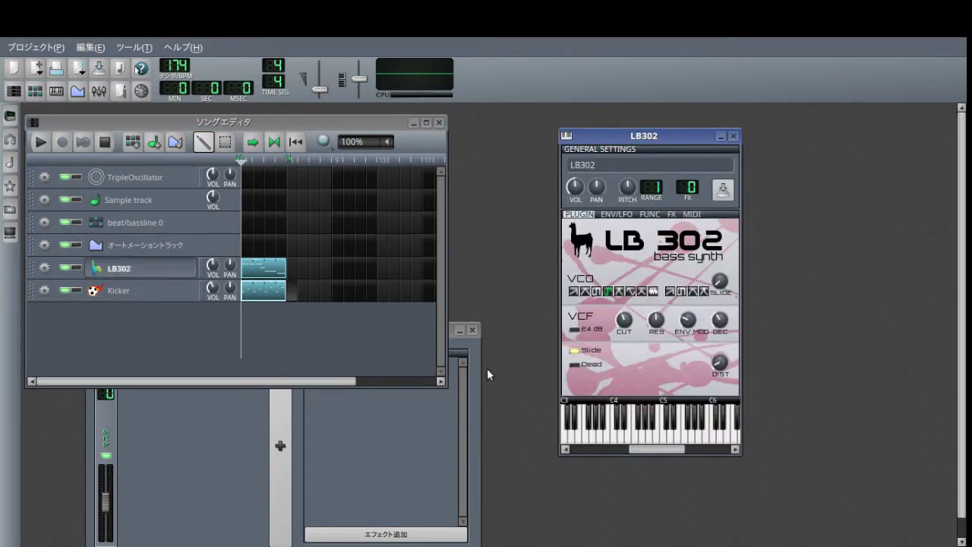
pyautogui.click(643, 439)
pyautogui.click(644, 439)
# Step: Open the LB302 track's pattern in a maximized piano roll, play the bass line, then restore and close the piano roll
pyautogui.doubleClick(258, 271)
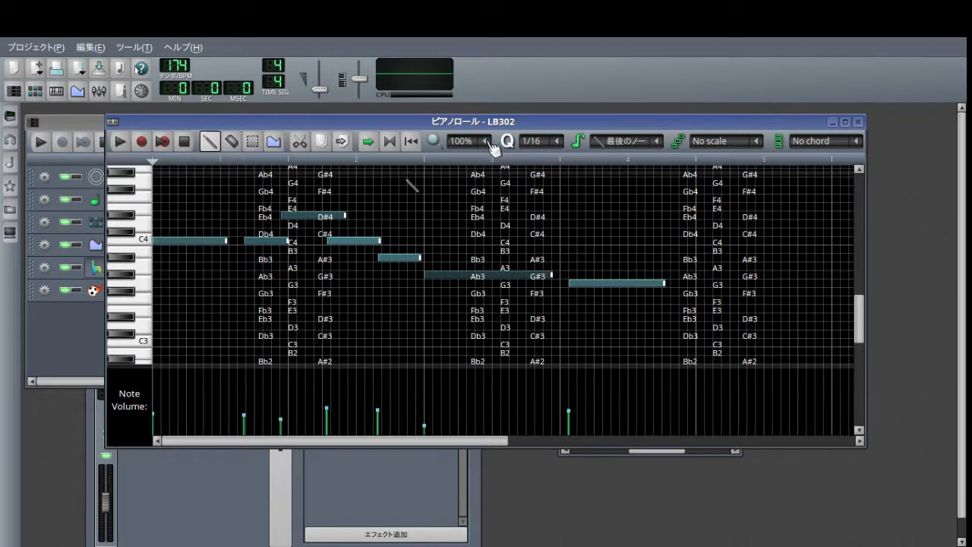
pyautogui.click(845, 123)
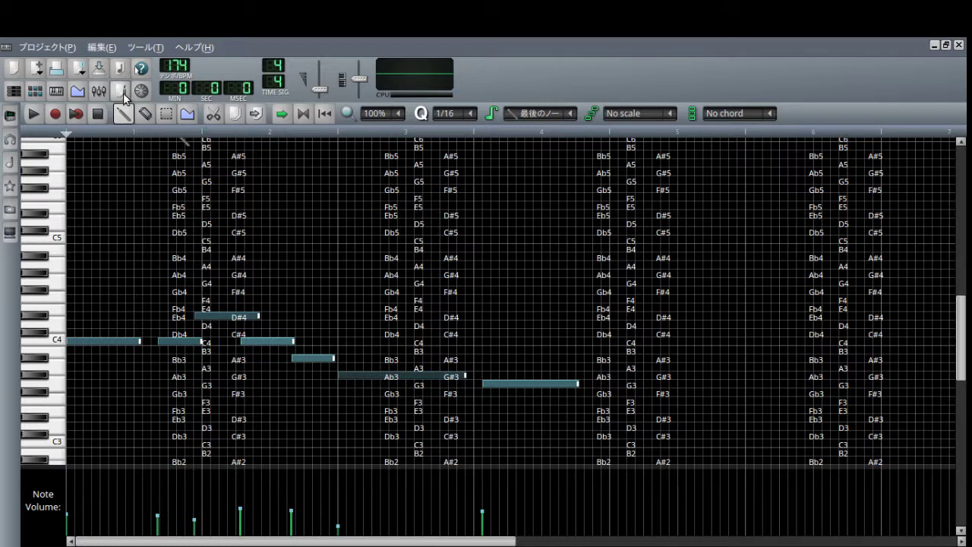
pyautogui.click(44, 118)
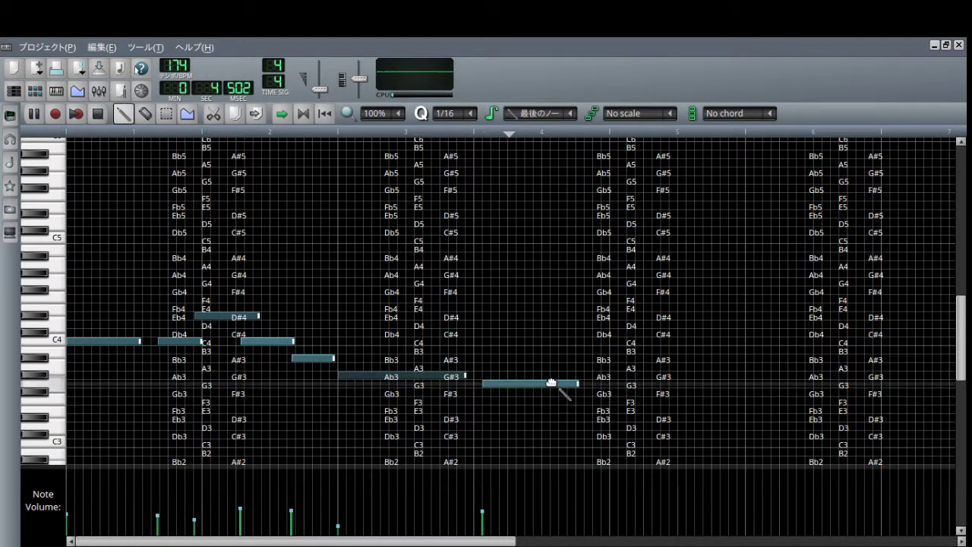
pyautogui.press('space')
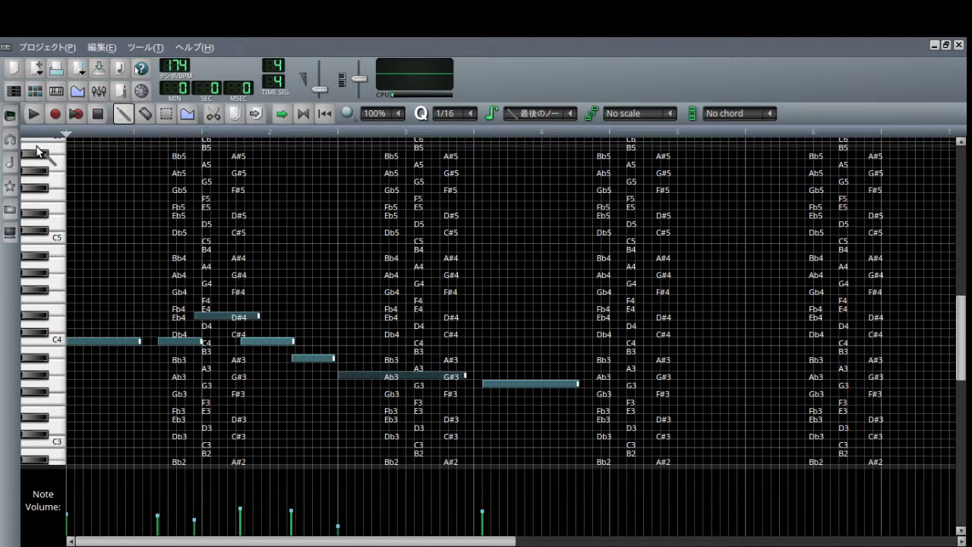
pyautogui.click(948, 45)
pyautogui.click(857, 122)
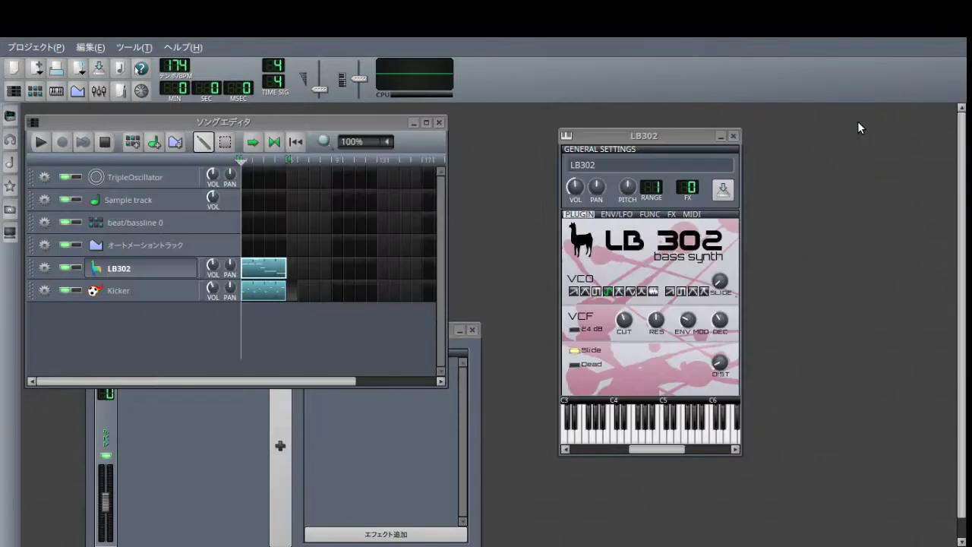
# Step: Play the song to hear the LB302 and Kicker tracks together, and stop playback
pyautogui.click(41, 142)
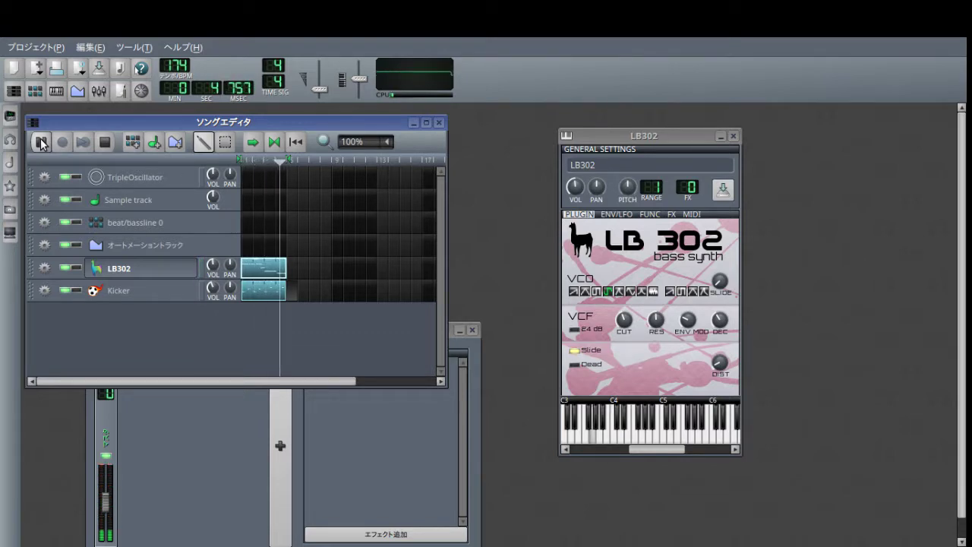
pyautogui.press('space')
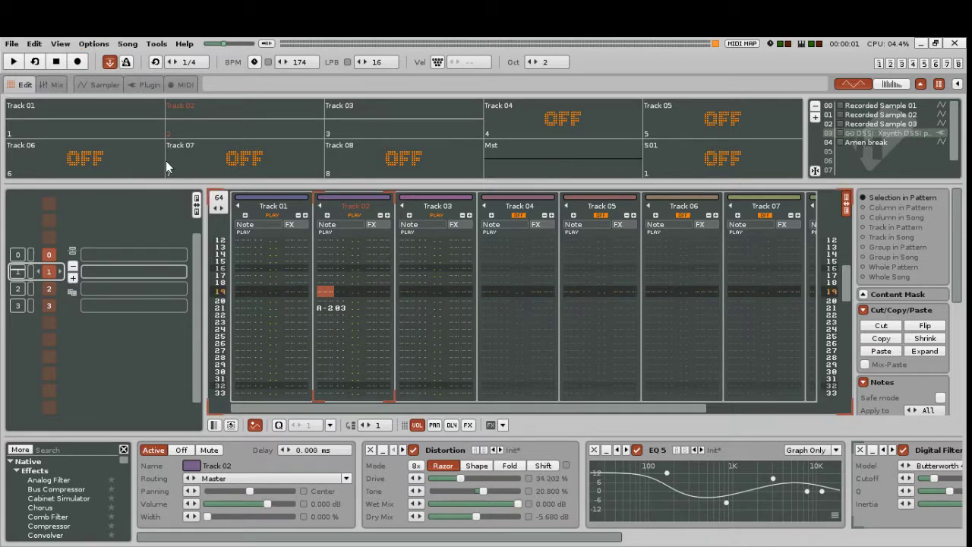
# Step: In Renoise, open Recorded Sample 01 in the sampler, and return to the pattern editor
pyautogui.click(881, 108)
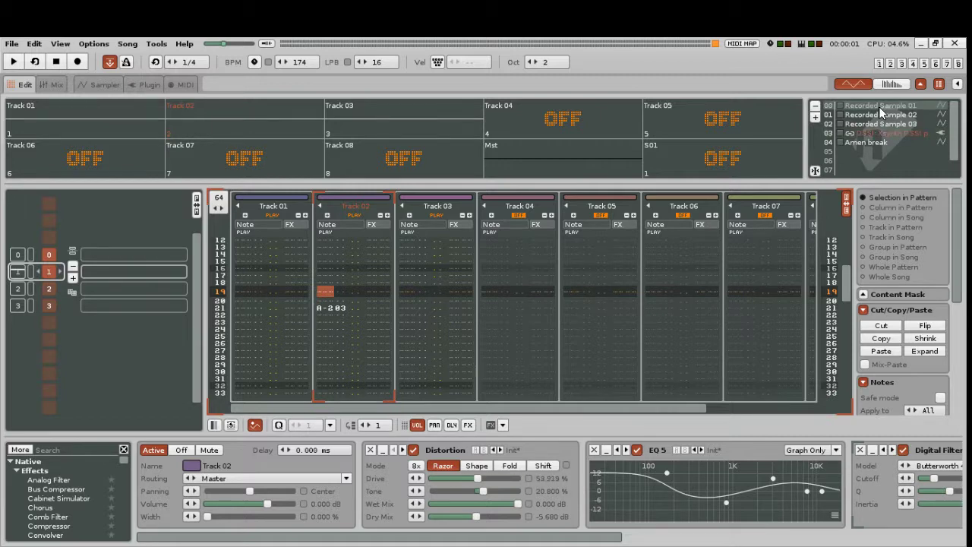
pyautogui.doubleClick(881, 109)
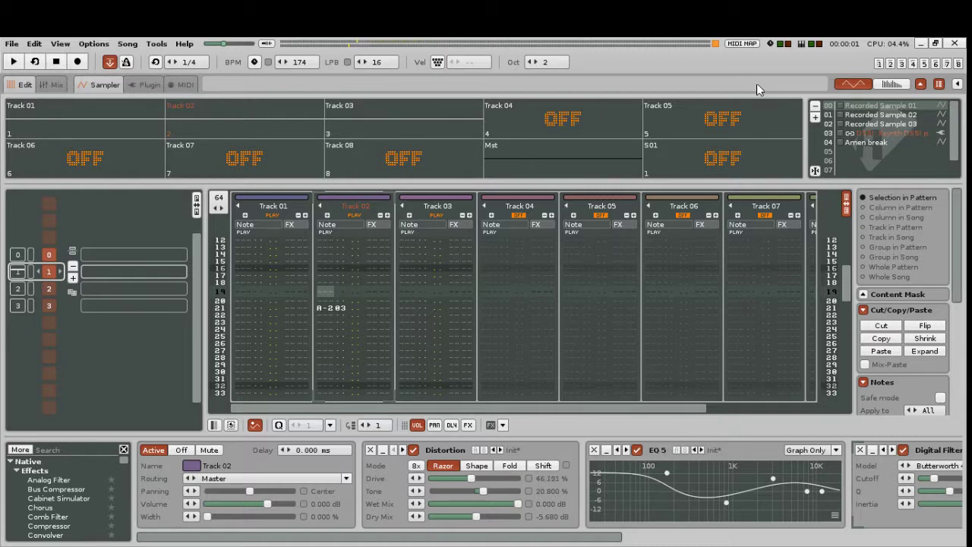
pyautogui.press('F2')
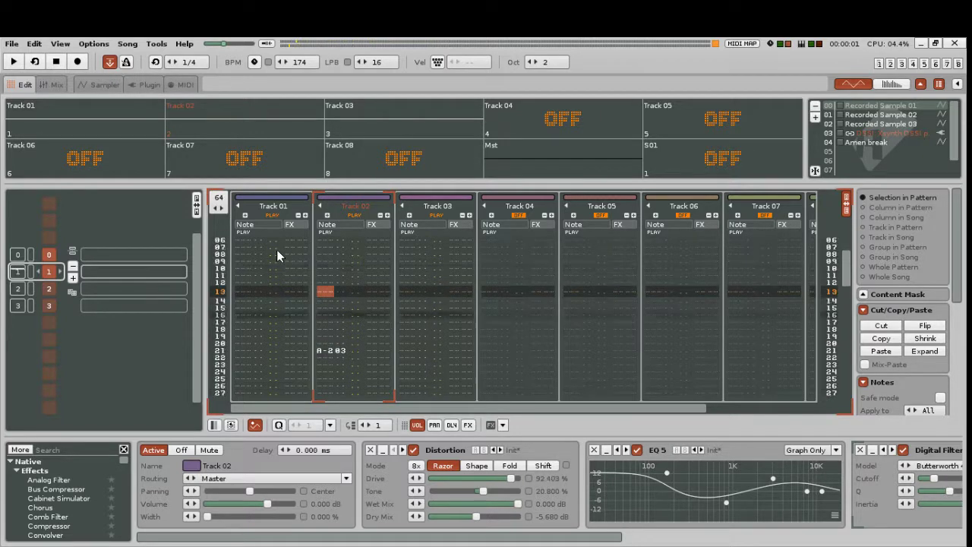
# Step: Go to pattern 0, turn off Track 03 and Track 02, and play Track 01 alone
pyautogui.click(15, 256)
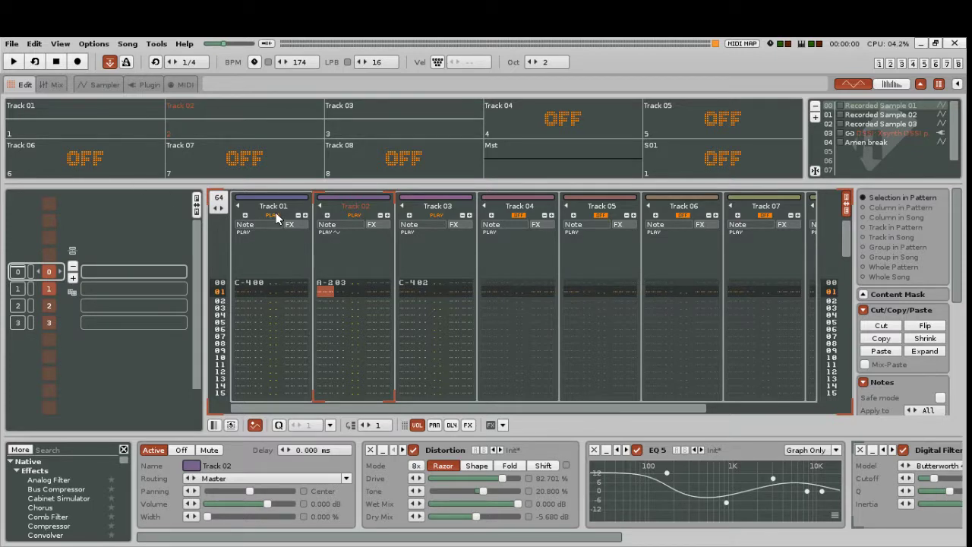
pyautogui.click(417, 122)
pyautogui.click(252, 122)
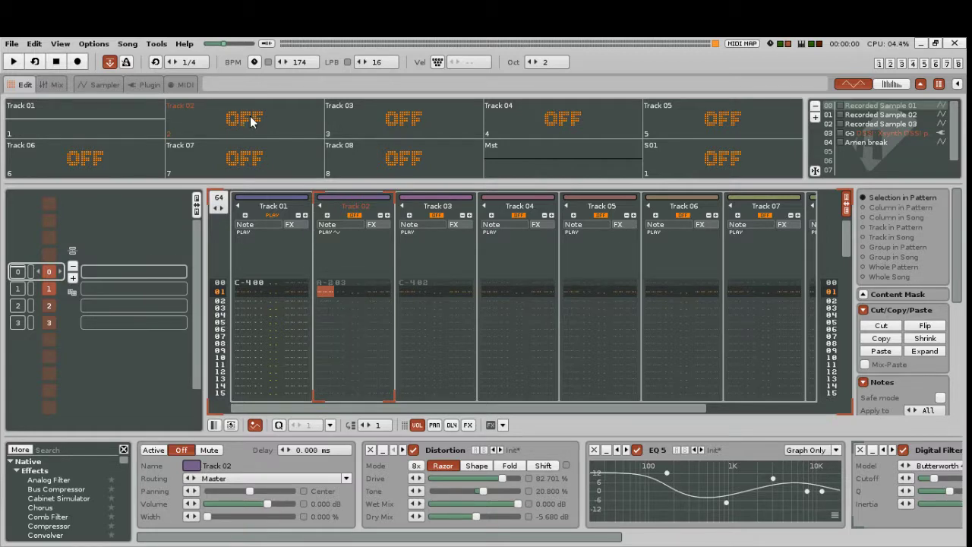
pyautogui.press('space')
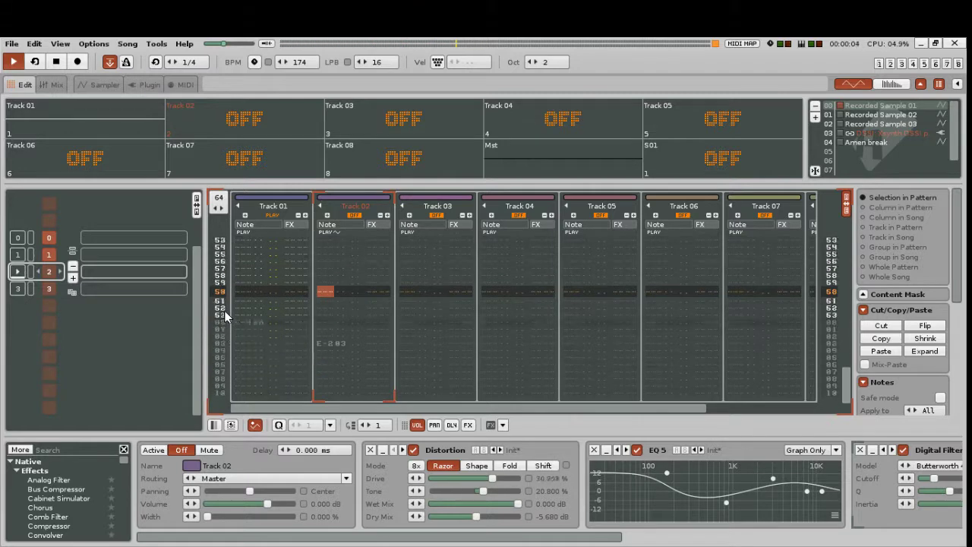
# Step: In the mixer, compare Track 01's sound during playback by bypassing and re-enabling its Digital Filter and Distortion, then stop
pyautogui.click(51, 84)
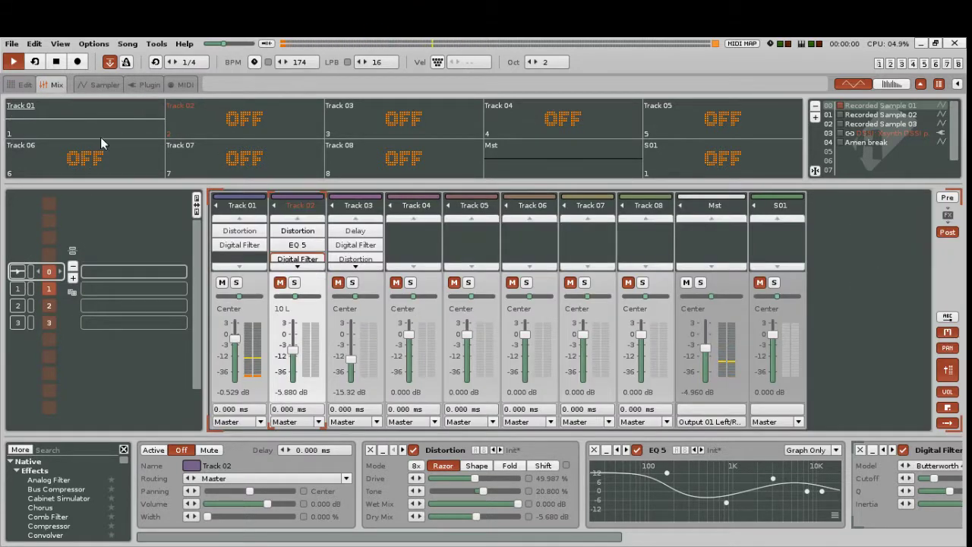
pyautogui.click(240, 244)
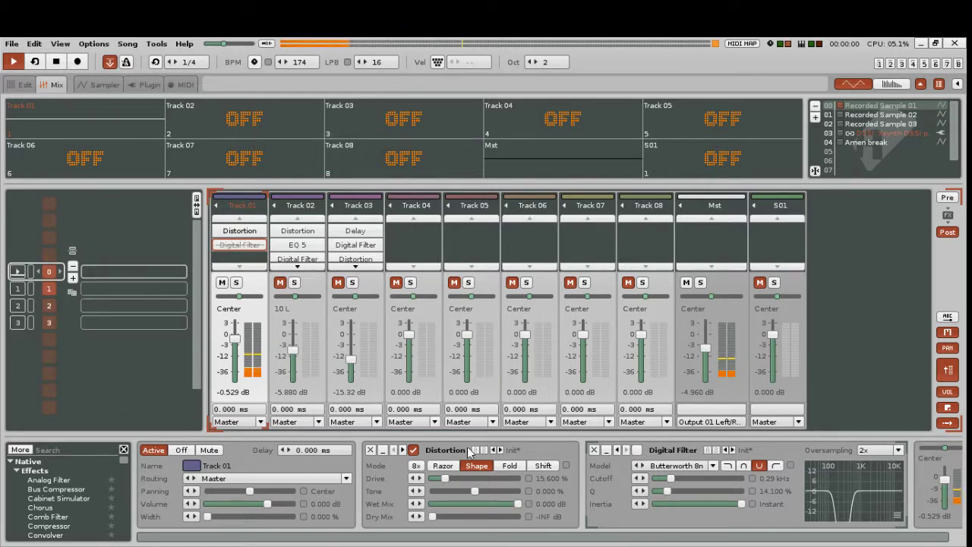
pyautogui.click(414, 450)
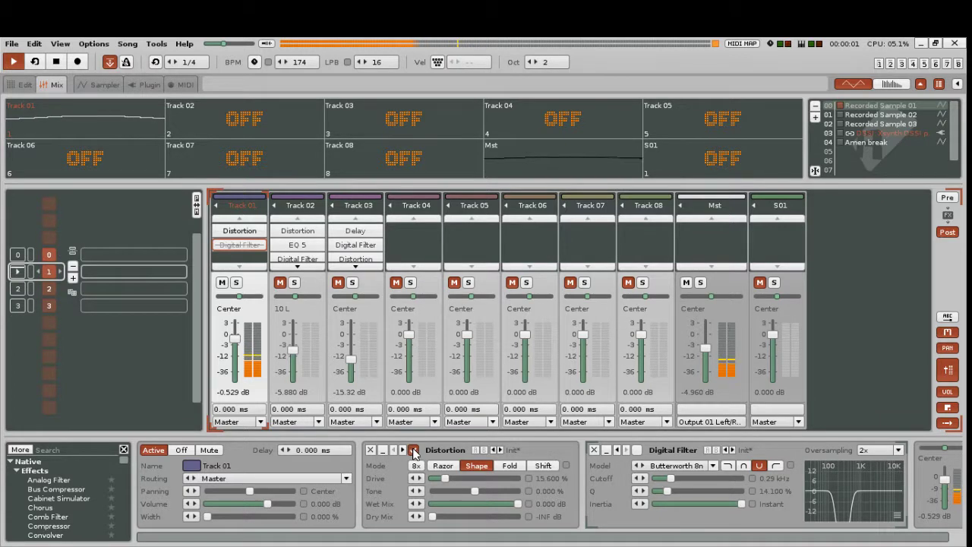
pyautogui.click(414, 450)
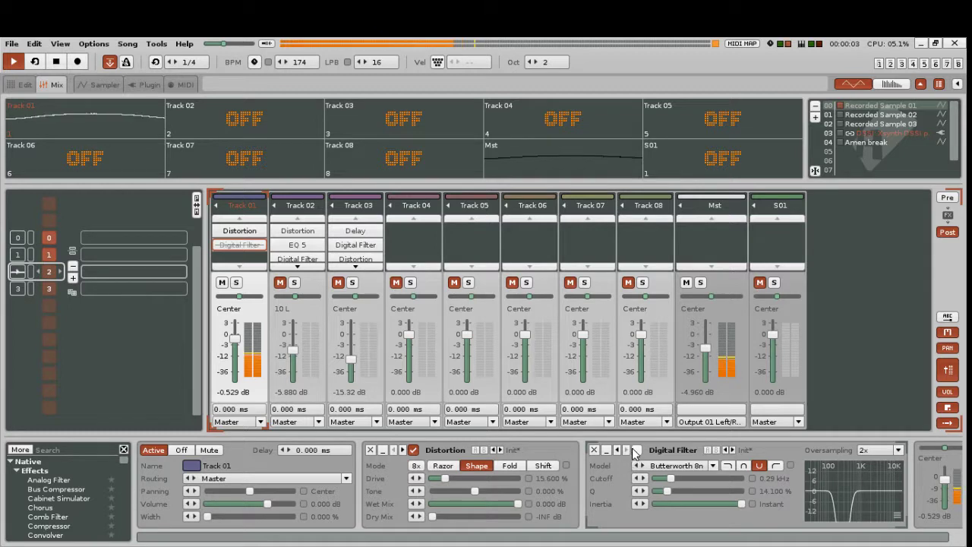
pyautogui.click(638, 451)
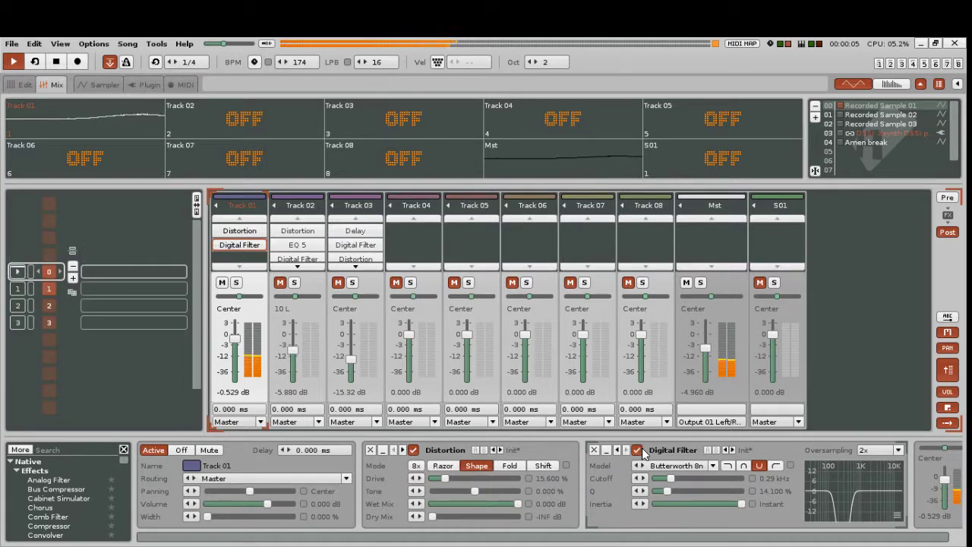
pyautogui.press('space')
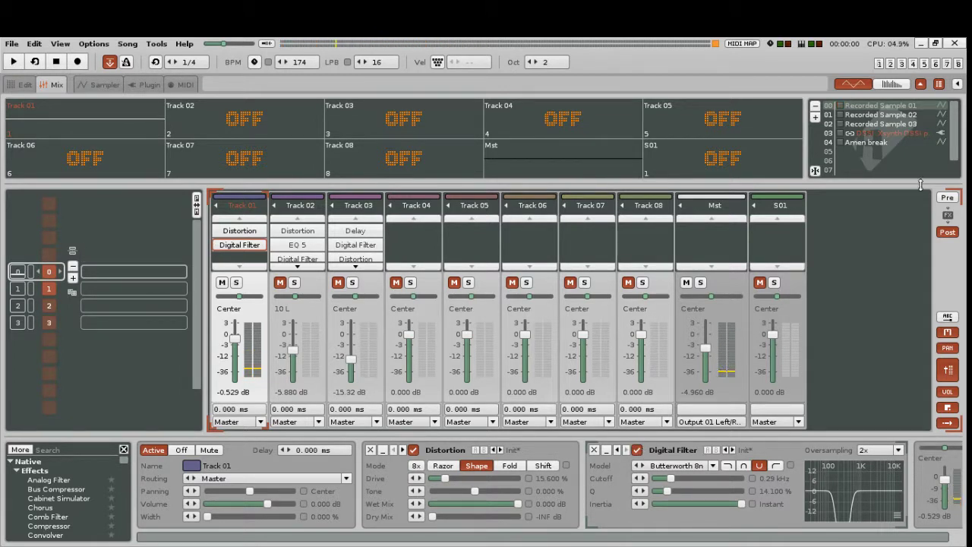
# Step: Open the waveform of Recorded Sample 02 in the sampler and audition it with a note
pyautogui.doubleClick(903, 116)
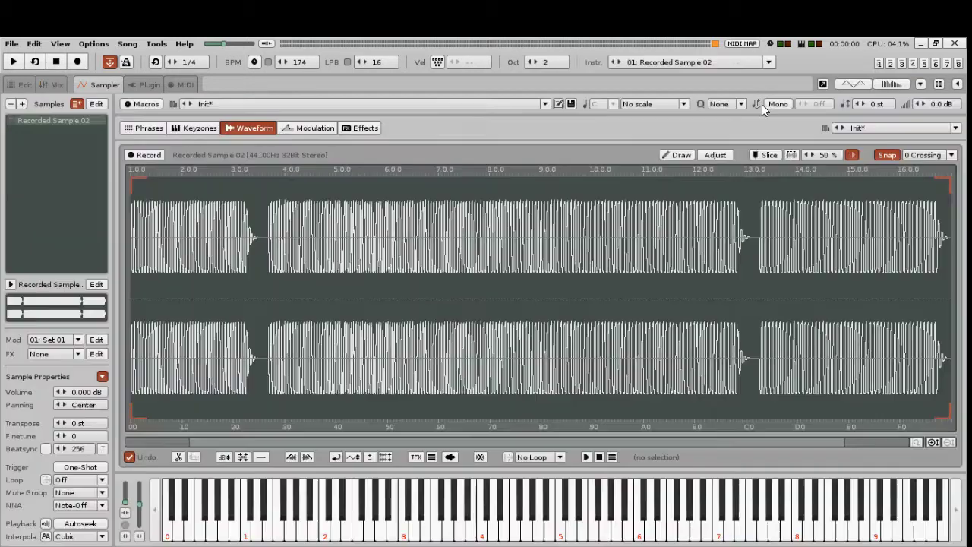
pyautogui.press('F3')
pyautogui.press('q')
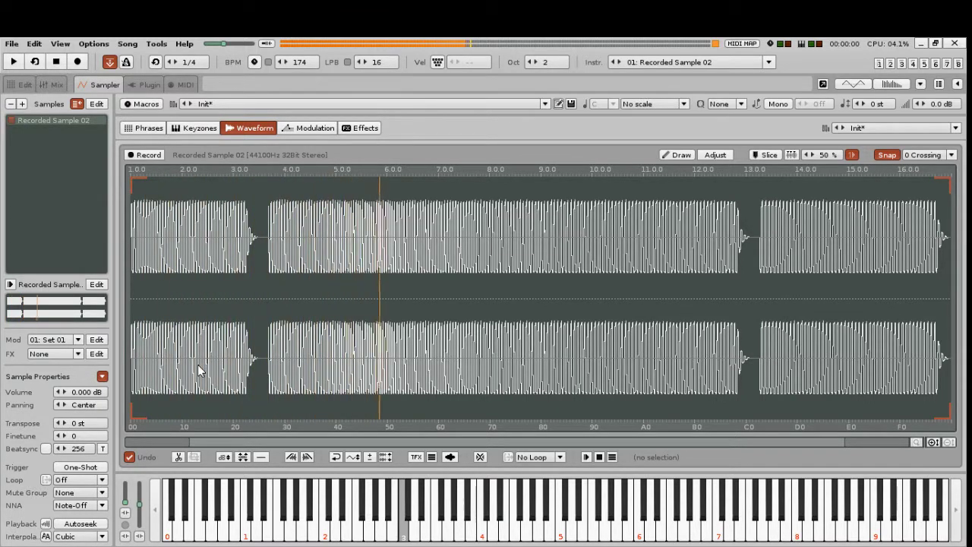
pyautogui.press('space')
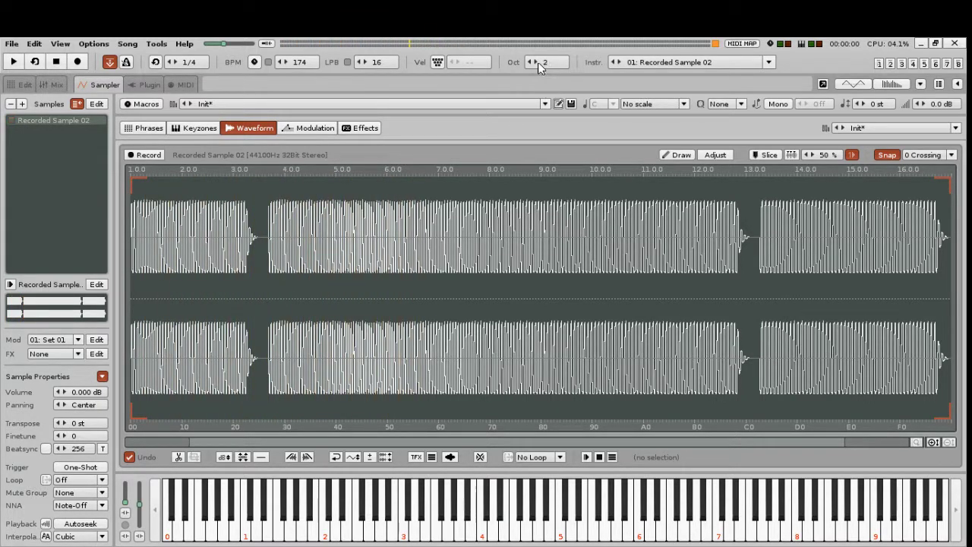
# Step: Audition Recorded Sample 02 in the sampler at octaves 4 and 3
pyautogui.press('q')
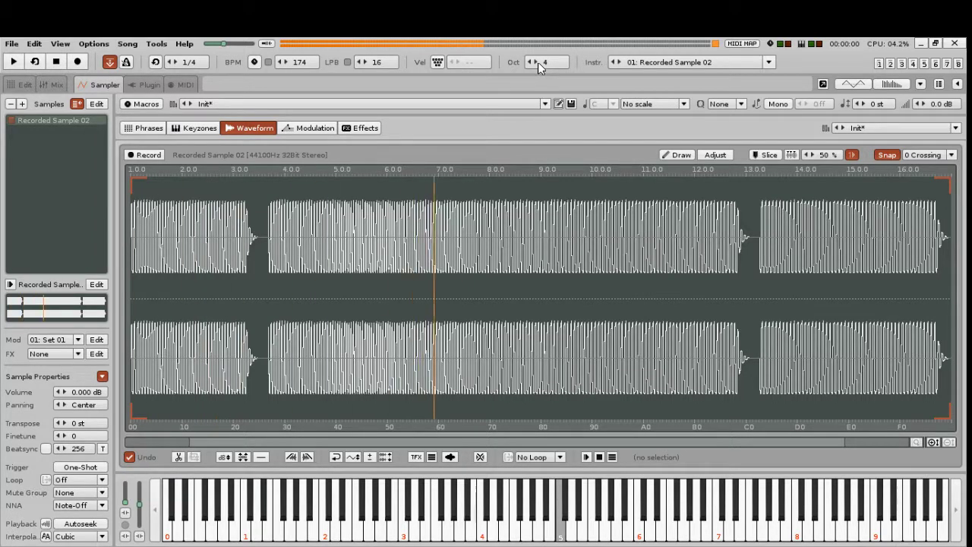
pyautogui.press('q')
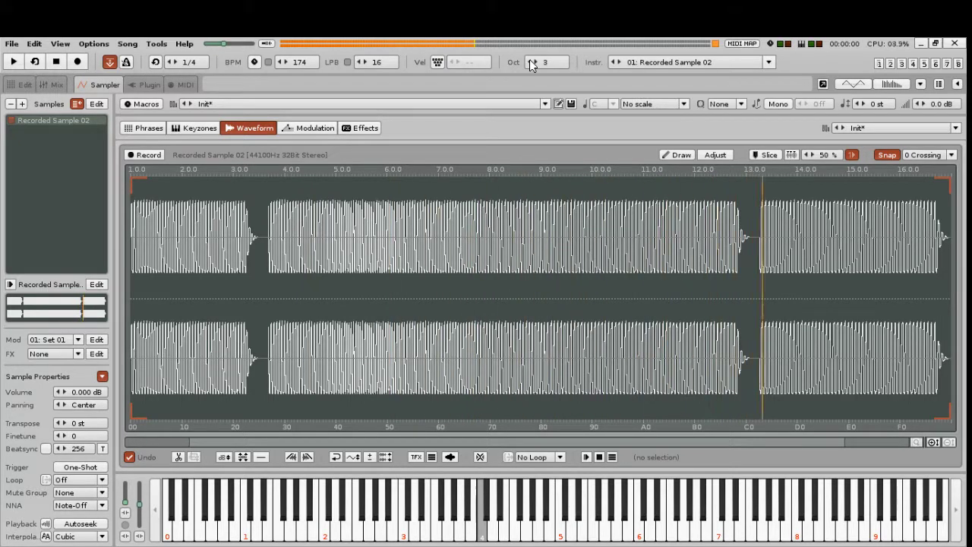
pyautogui.press('q')
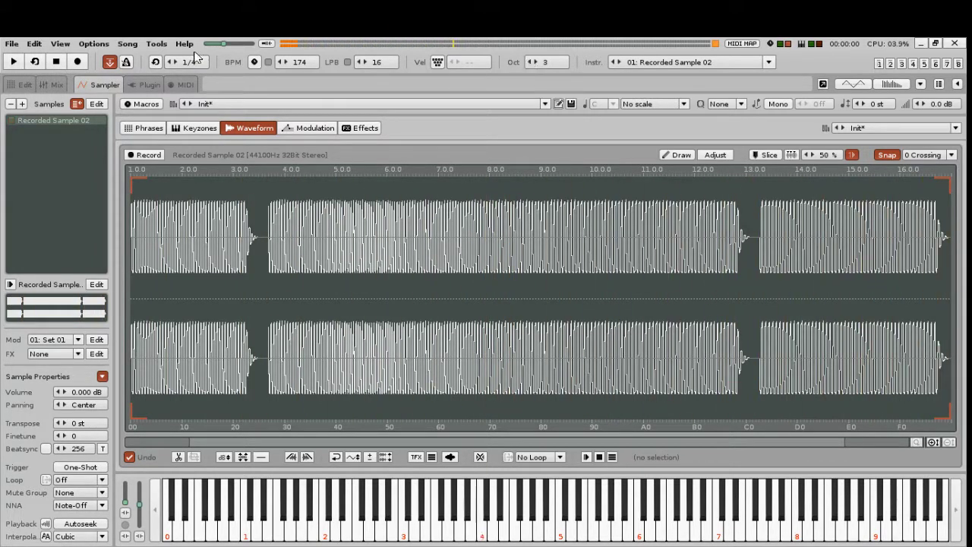
# Step: In the pattern editor, turn off Track 01, turn on Track 03, and play Track 03 alone from the start of pattern 0
pyautogui.click(22, 84)
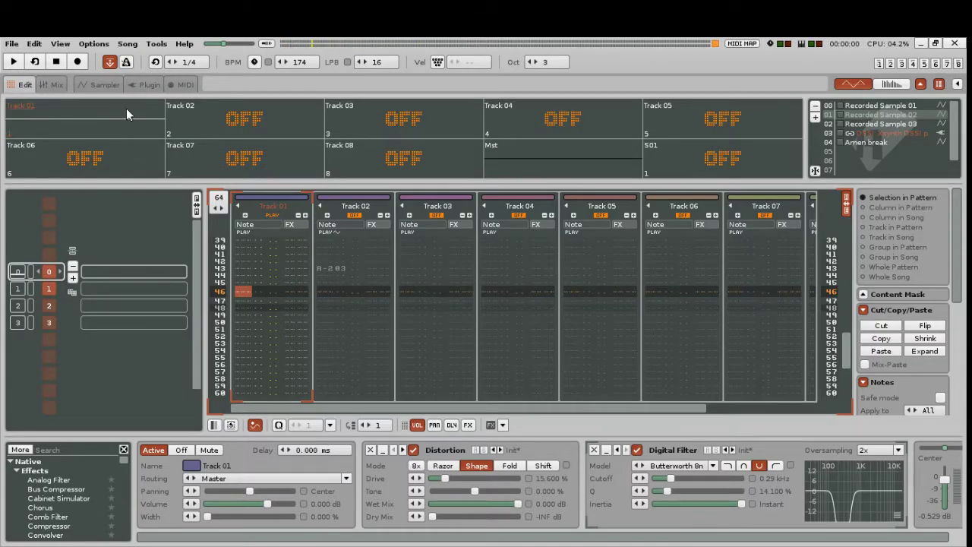
pyautogui.click(101, 118)
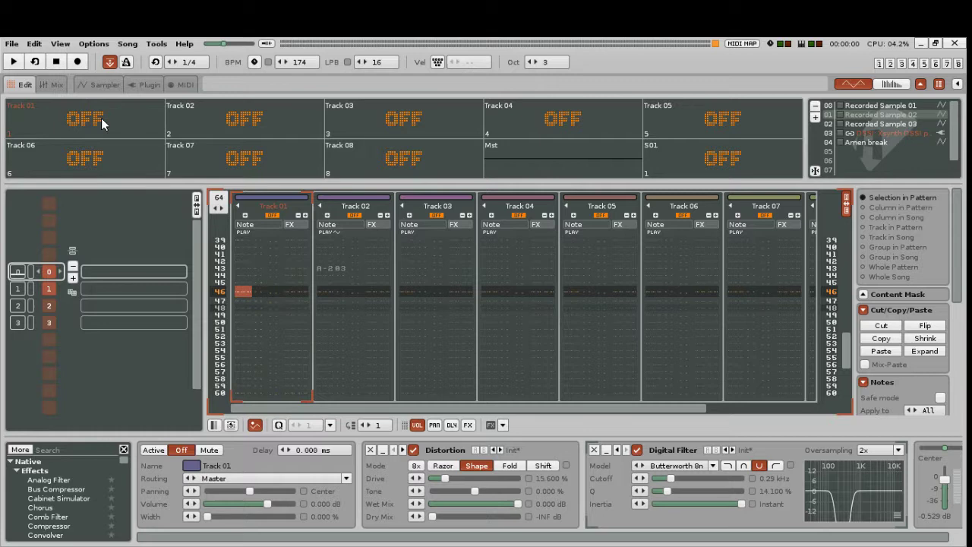
pyautogui.click(418, 123)
pyautogui.scroll(8, 434, 270)
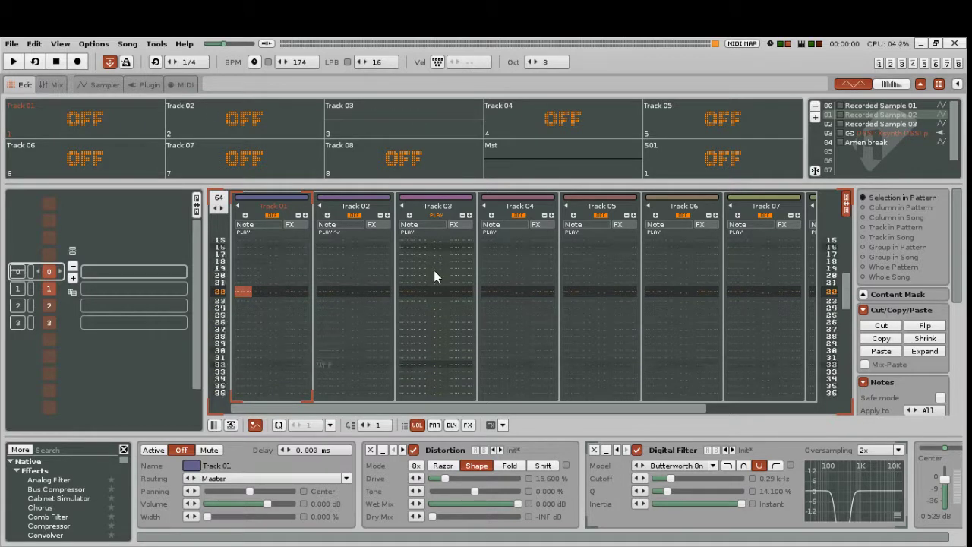
pyautogui.scroll(-5, 433, 267)
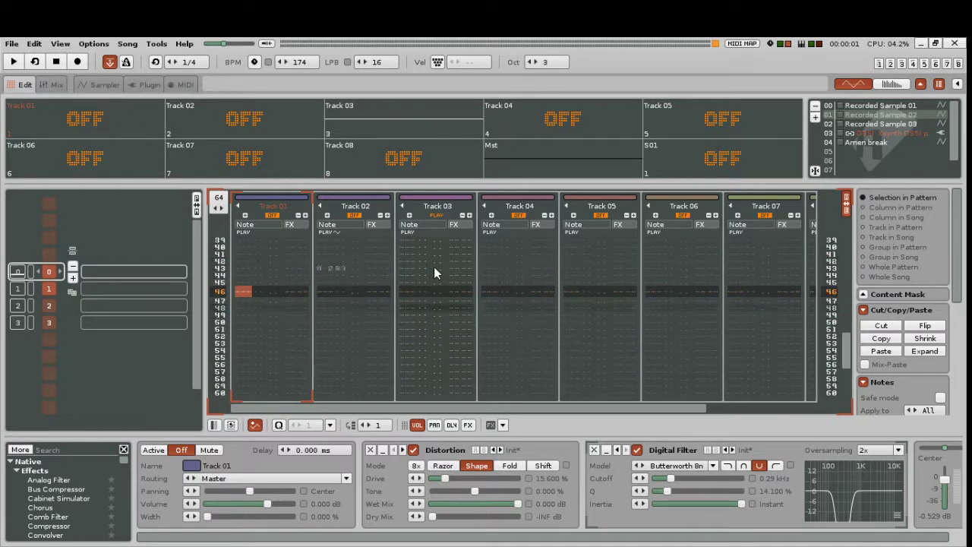
pyautogui.scroll(8, 434, 267)
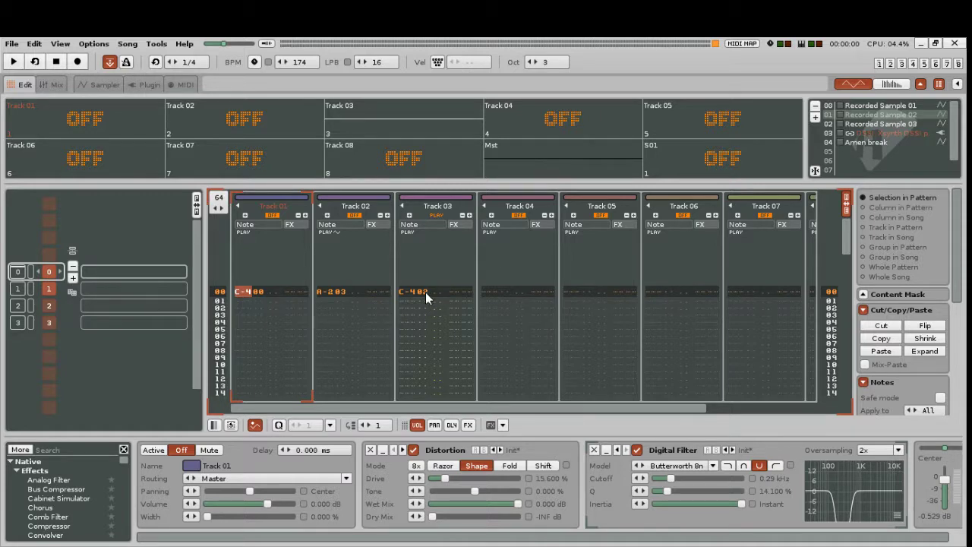
pyautogui.press('space')
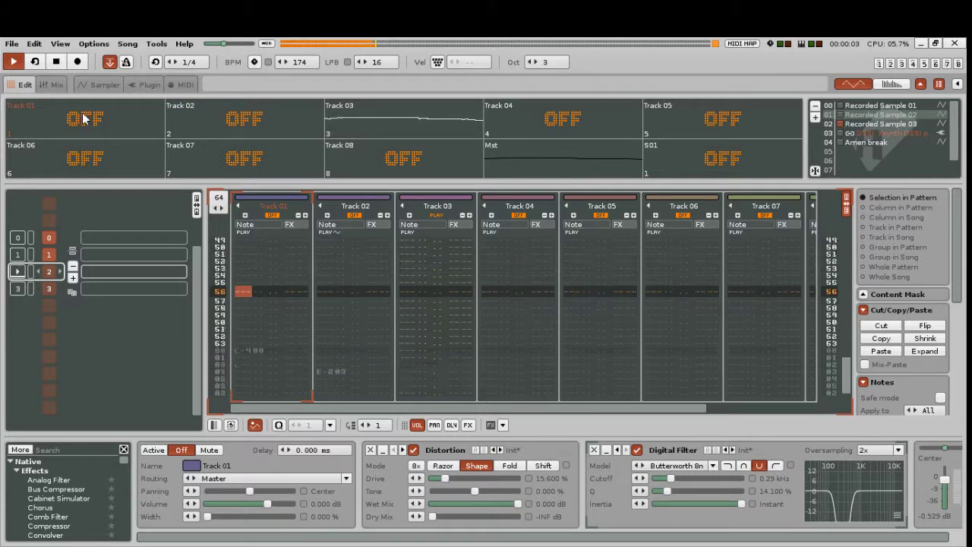
# Step: In the mixer, bypass Track 03's Delay, Digital Filter, Distortion and Chorus one by one during playback to hear the unprocessed sample
pyautogui.click(45, 86)
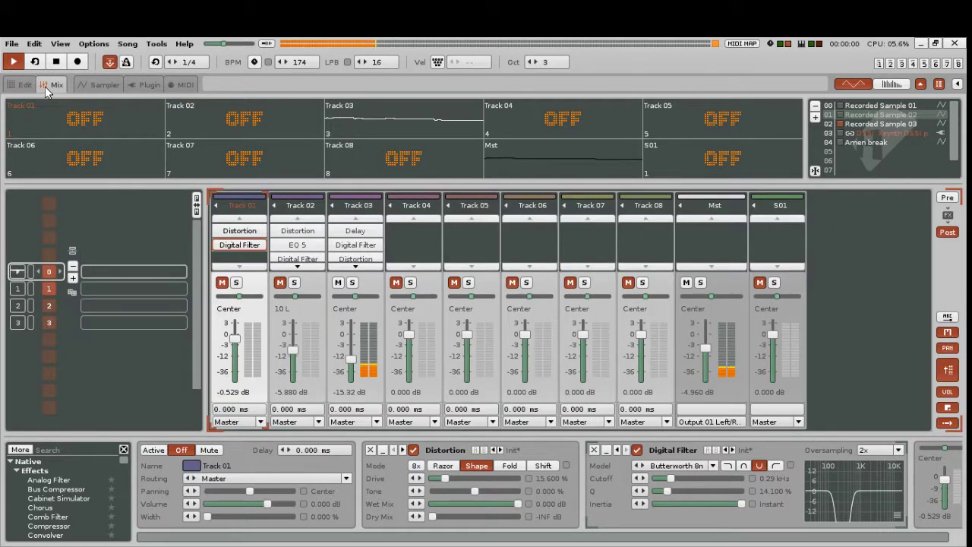
pyautogui.click(363, 206)
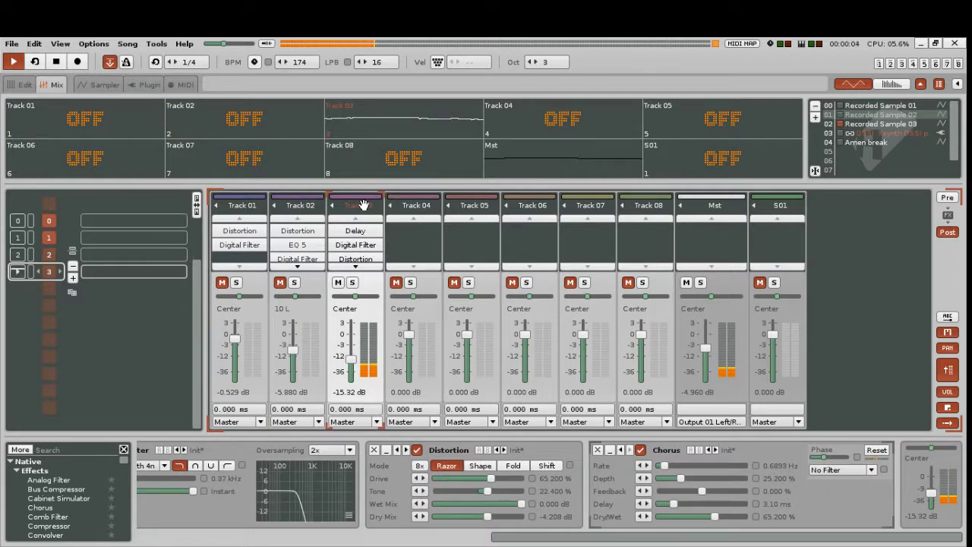
pyautogui.hscroll(-5, 617, 539)
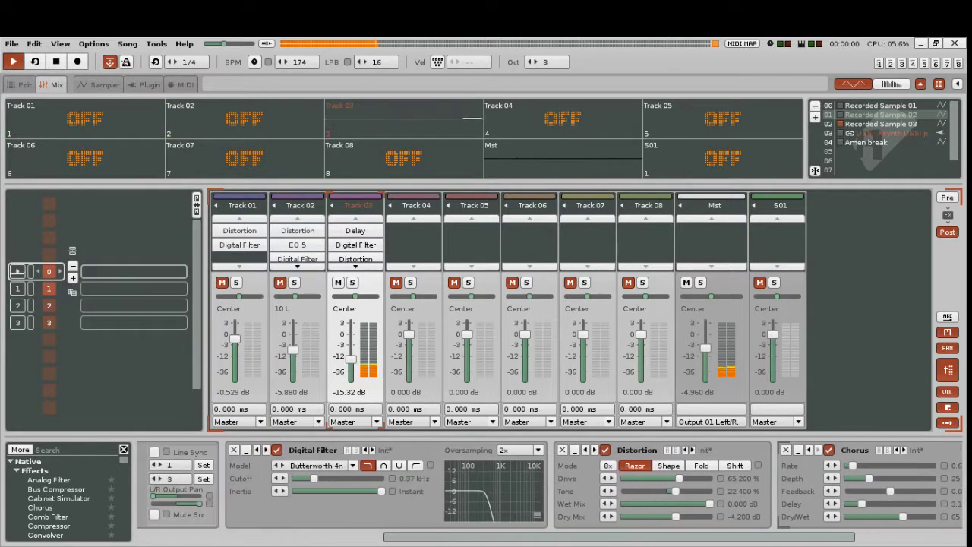
pyautogui.hscroll(-3, 415, 453)
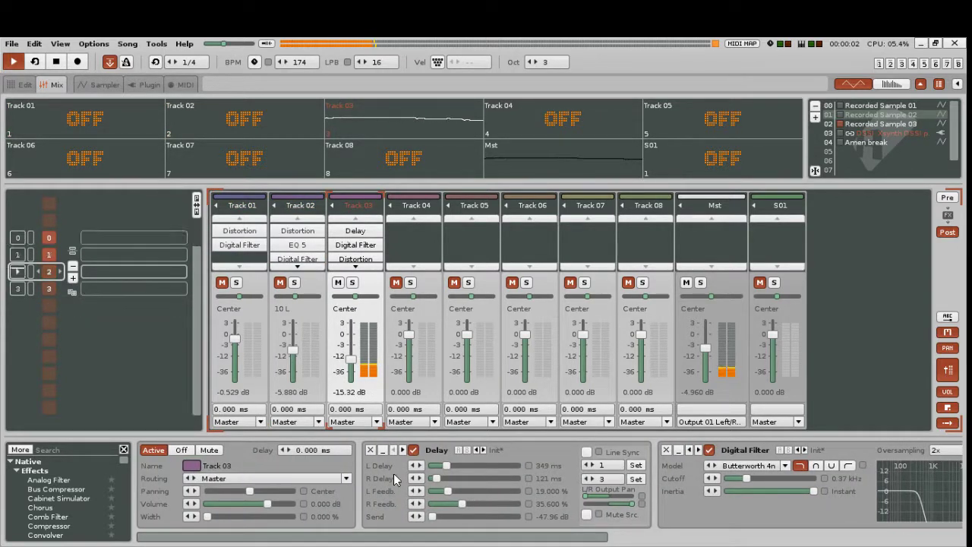
pyautogui.click(413, 450)
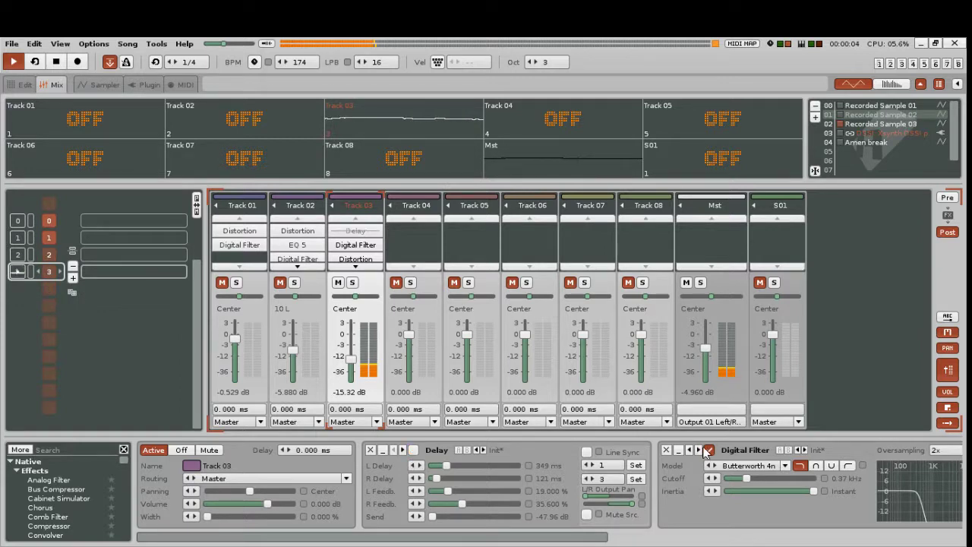
pyautogui.click(707, 450)
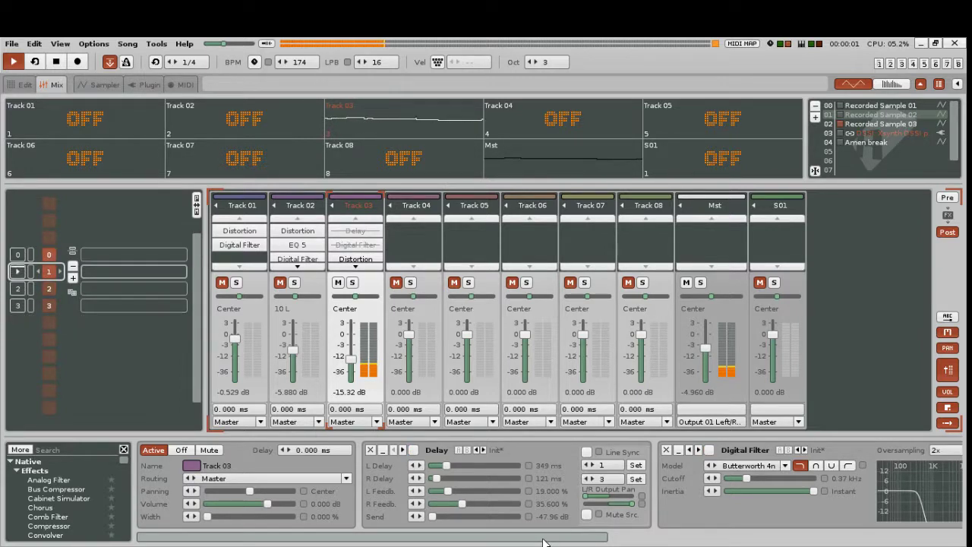
pyautogui.moveTo(543, 541); pyautogui.dragTo(756, 541)
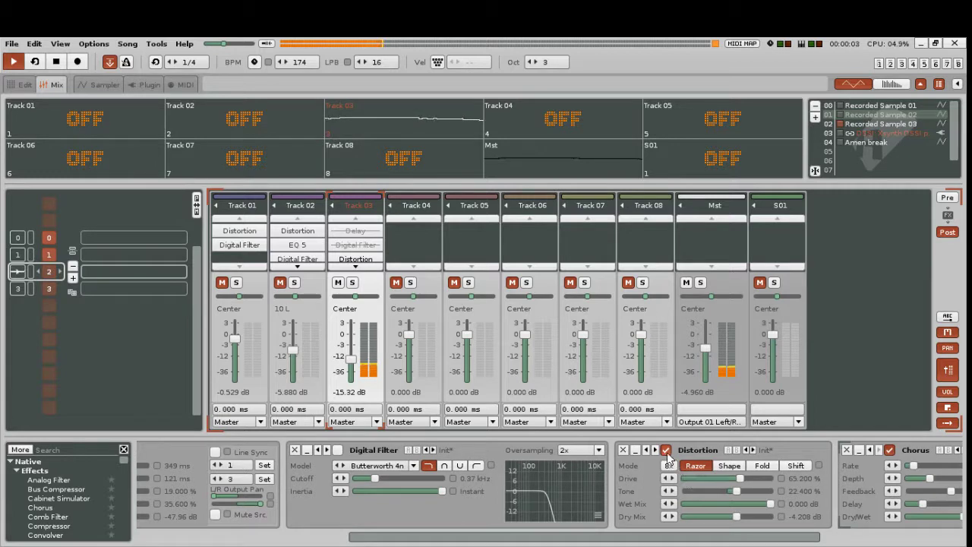
pyautogui.click(667, 450)
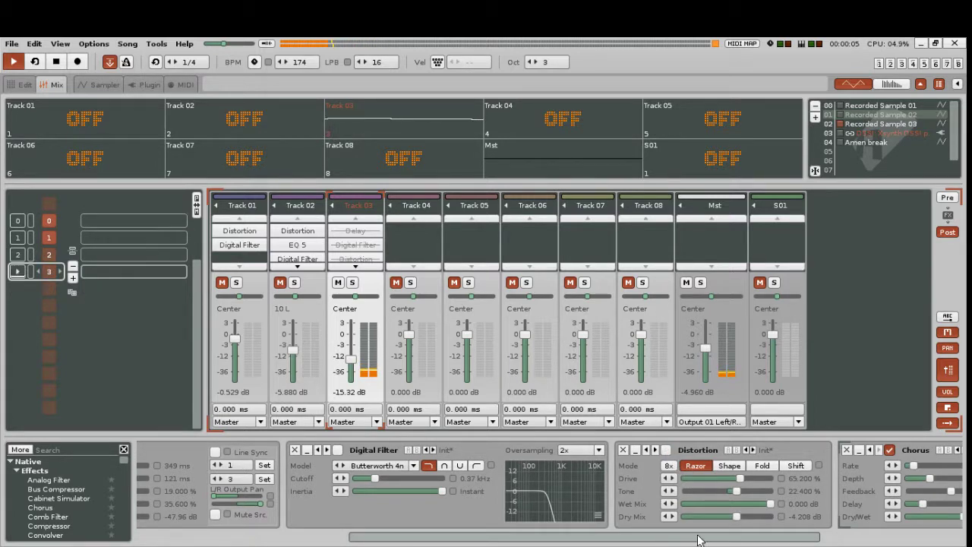
pyautogui.moveTo(699, 541); pyautogui.dragTo(841, 540)
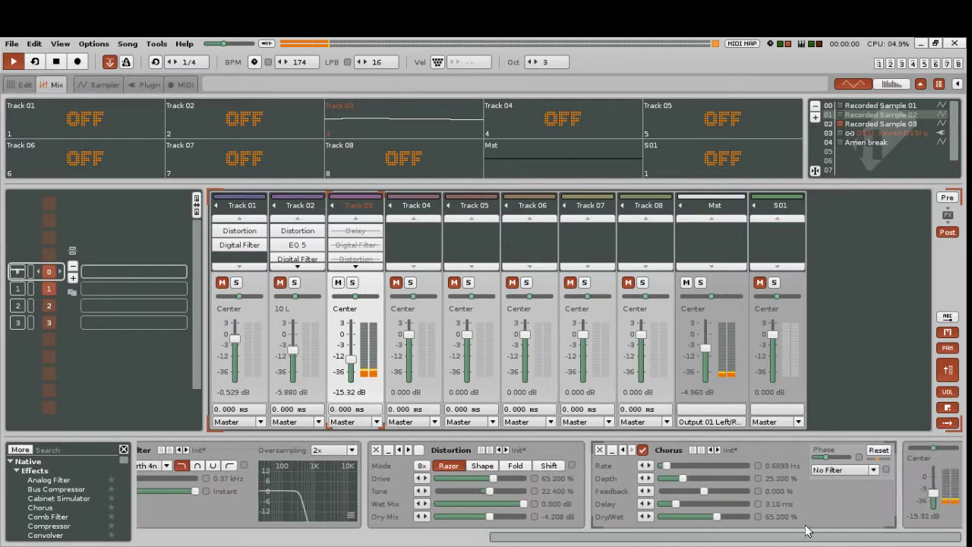
pyautogui.click(643, 452)
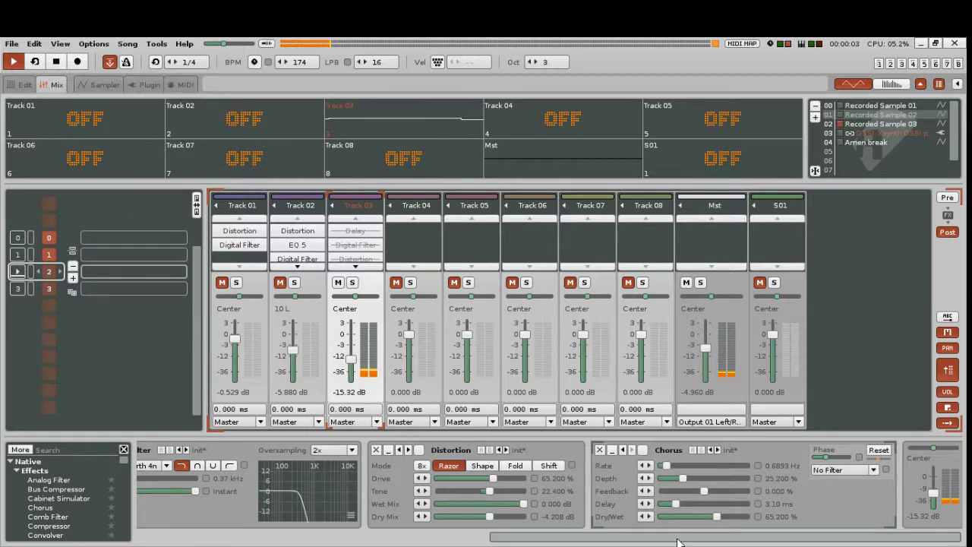
# Step: Re-enable Track 03's Delay, Digital Filter, Distortion and Chorus one by one while listening, and stop playback
pyautogui.moveTo(679, 542); pyautogui.dragTo(315, 545)
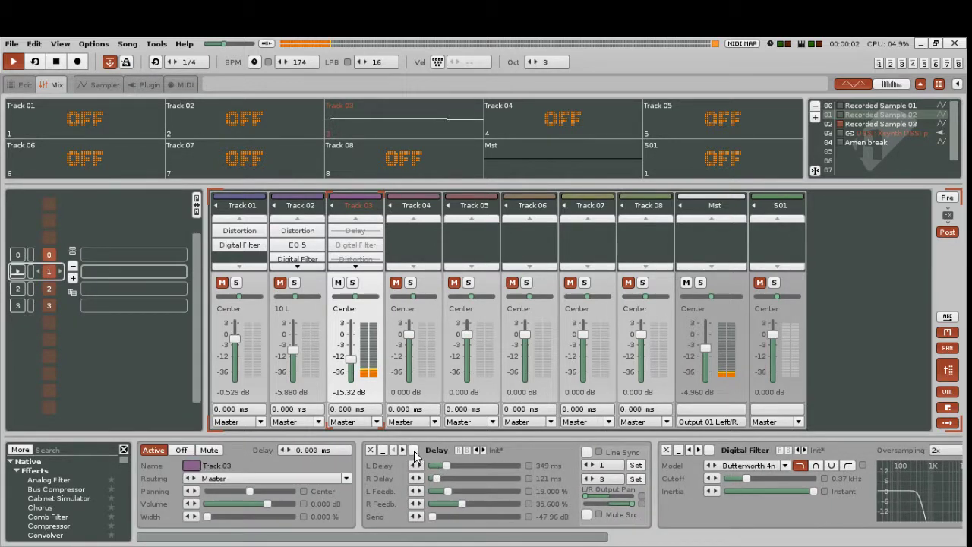
pyautogui.click(414, 450)
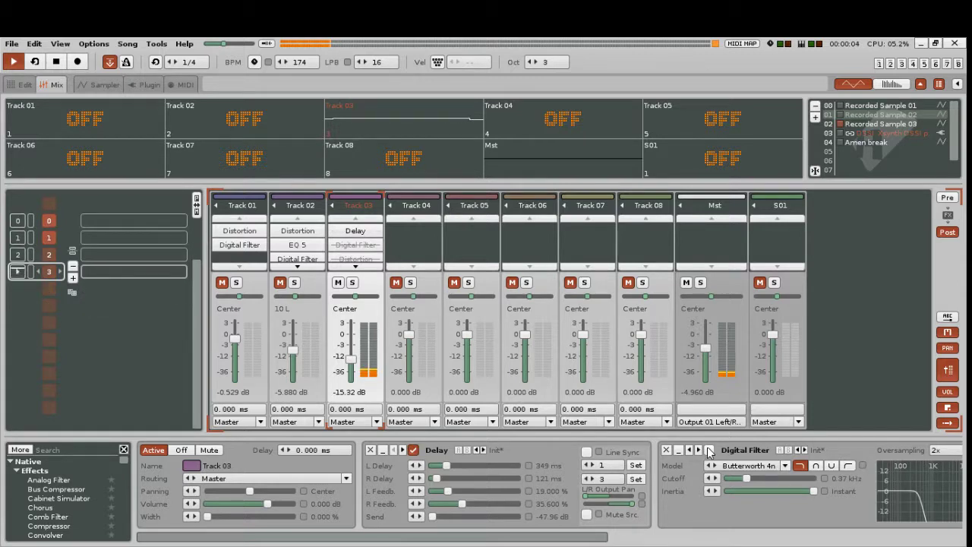
pyautogui.click(709, 450)
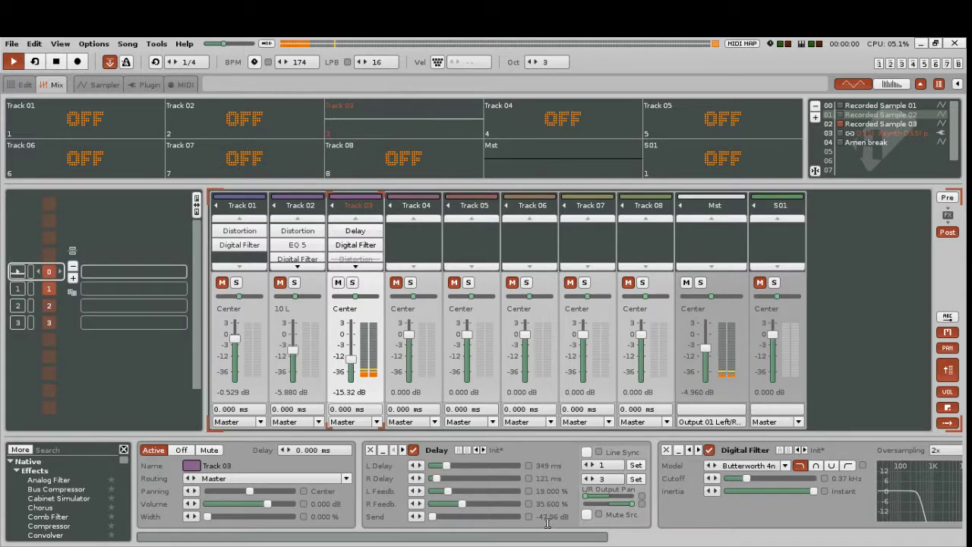
pyautogui.moveTo(546, 538); pyautogui.dragTo(776, 540)
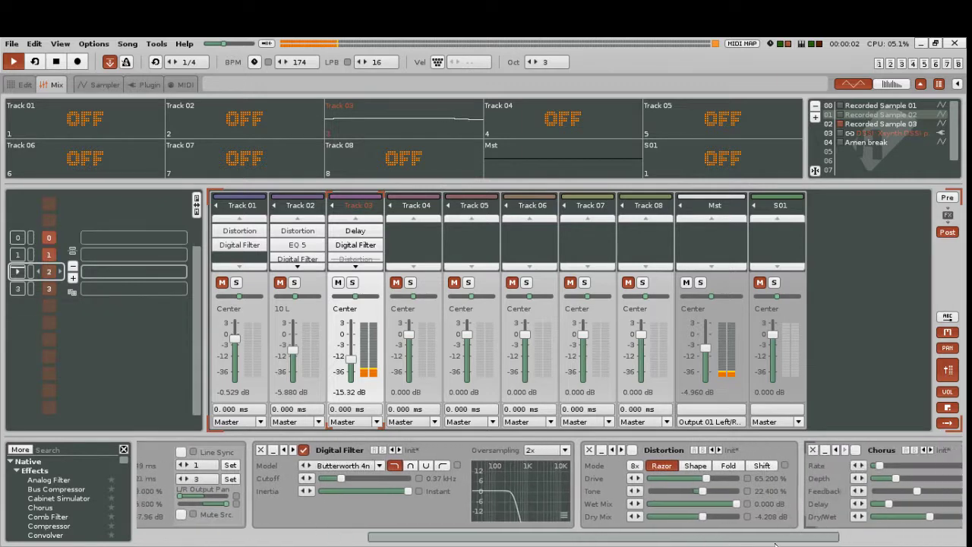
pyautogui.click(633, 450)
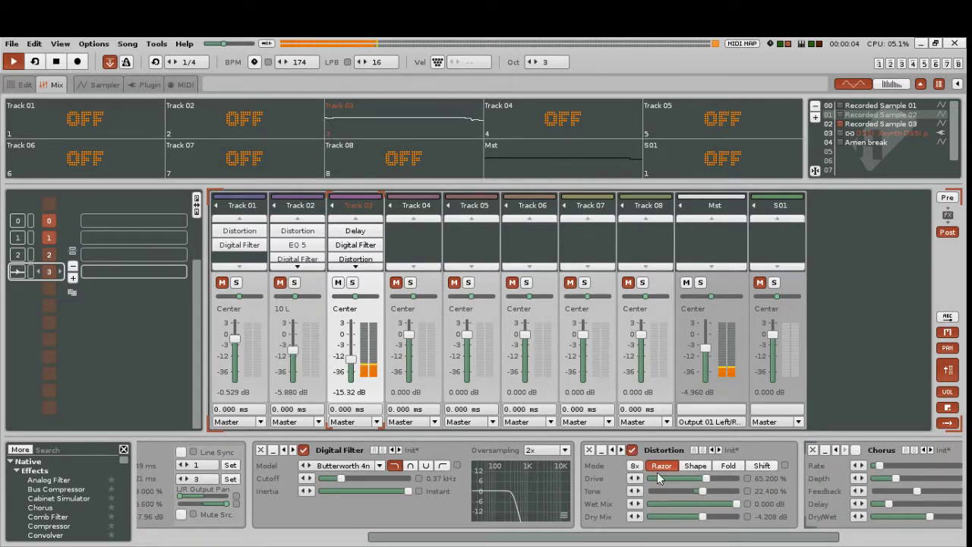
pyautogui.moveTo(666, 537); pyautogui.dragTo(790, 538)
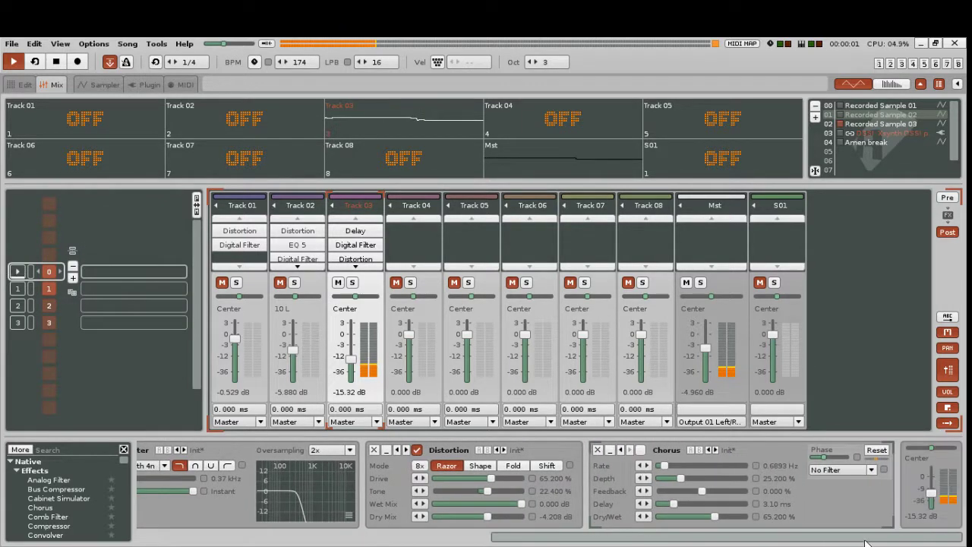
pyautogui.click(641, 450)
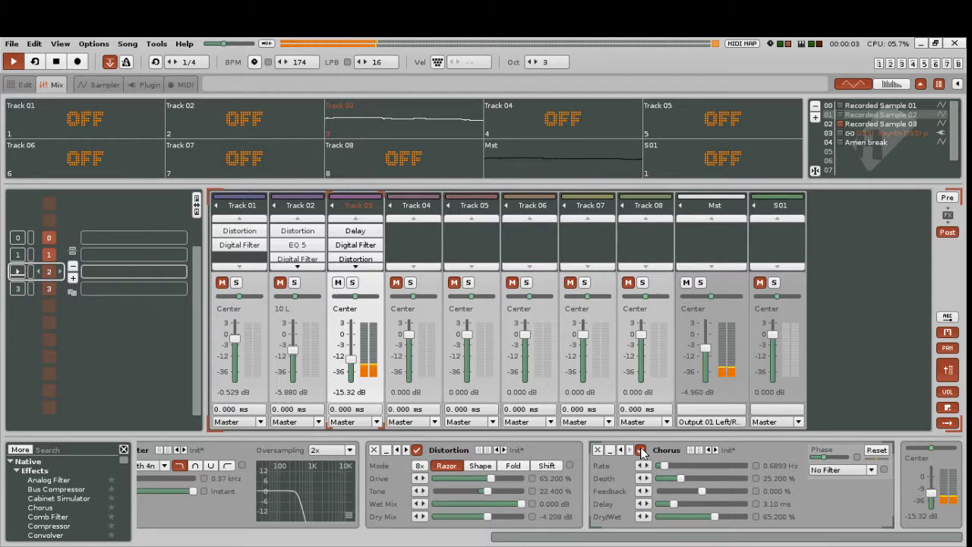
pyautogui.press('space')
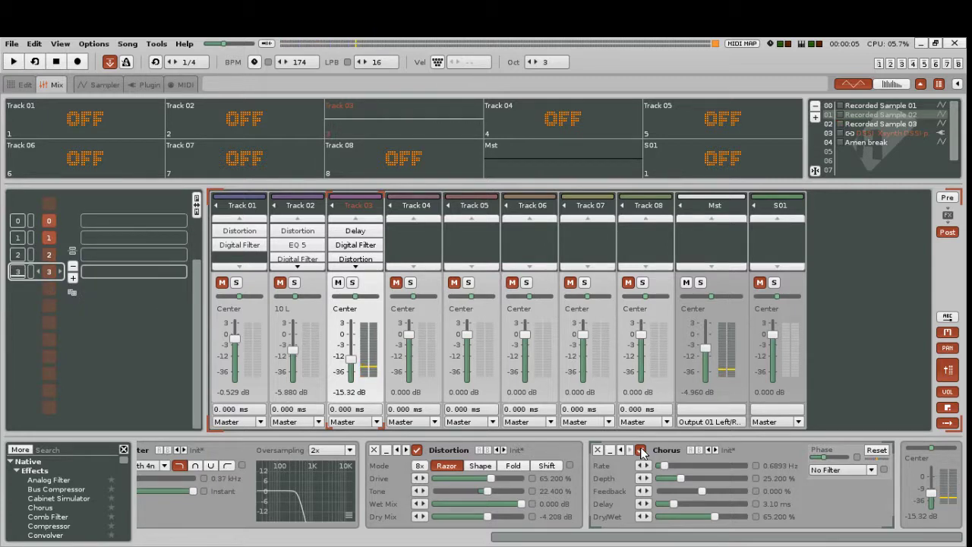
# Step: Select Track 02 in the mixer and show it in the pattern editor at sequence position 0
pyautogui.click(309, 286)
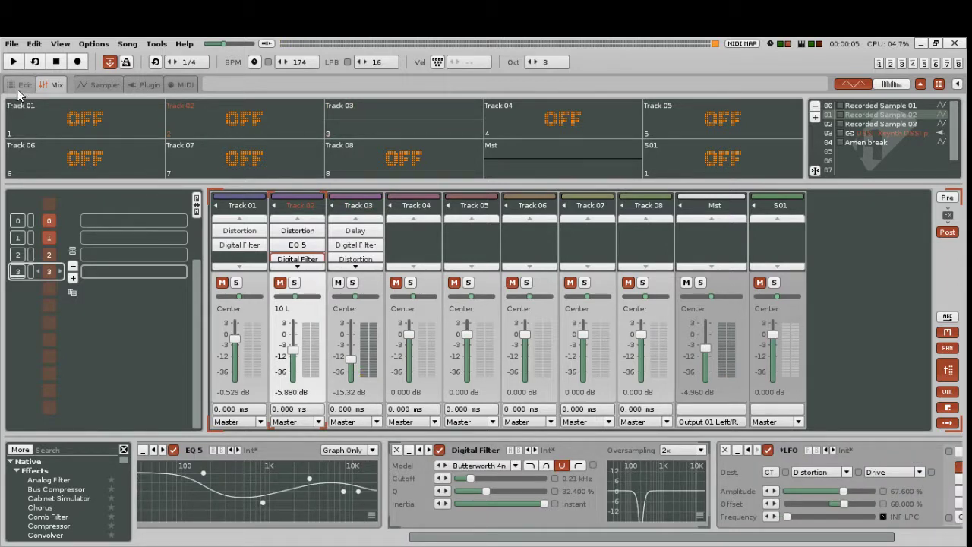
pyautogui.click(20, 85)
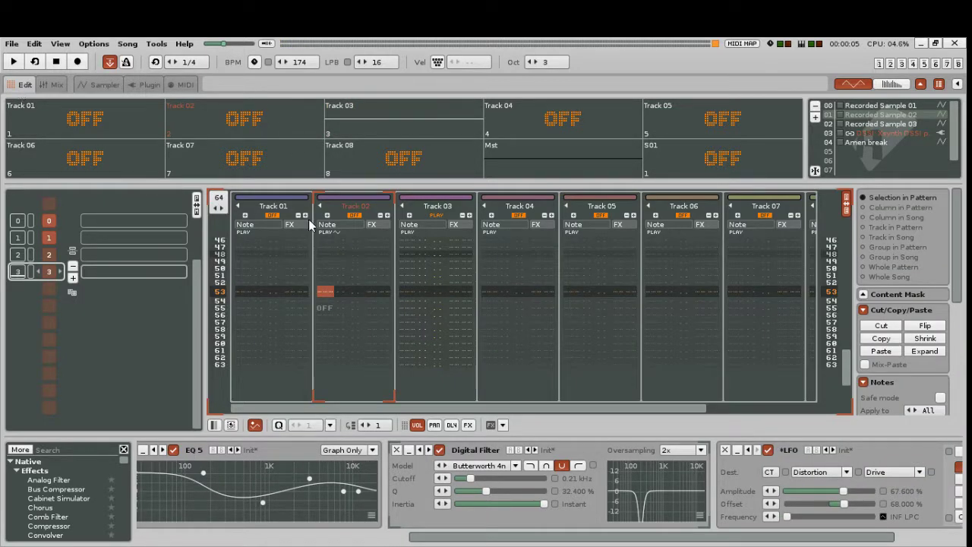
pyautogui.click(18, 221)
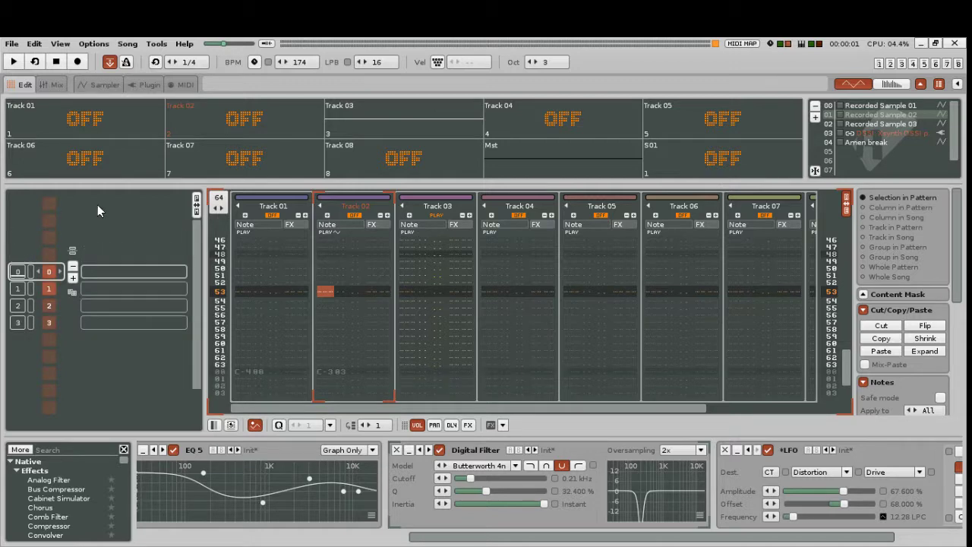
# Step: Collapse every track column except Track 02 in the pattern editor, including Mst and S01
pyautogui.click(240, 208)
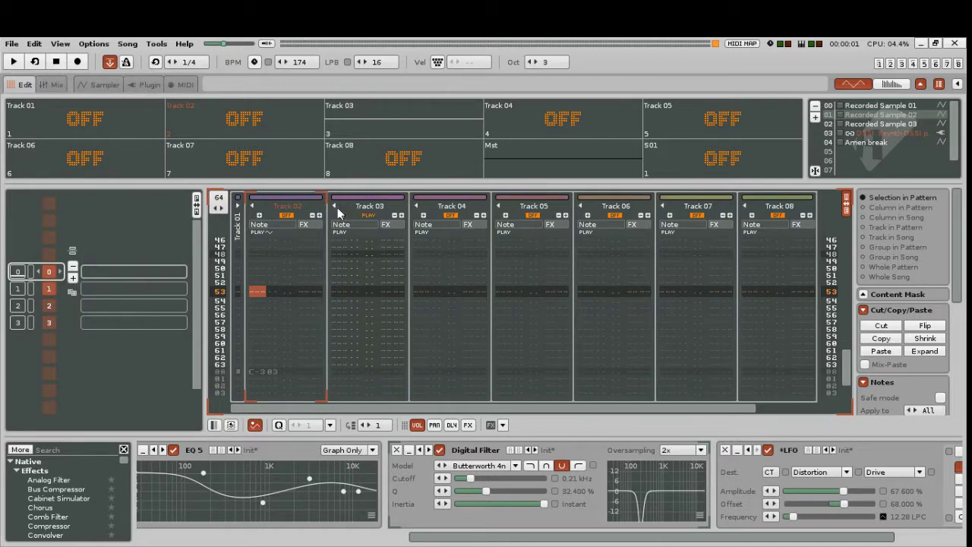
pyautogui.click(337, 209)
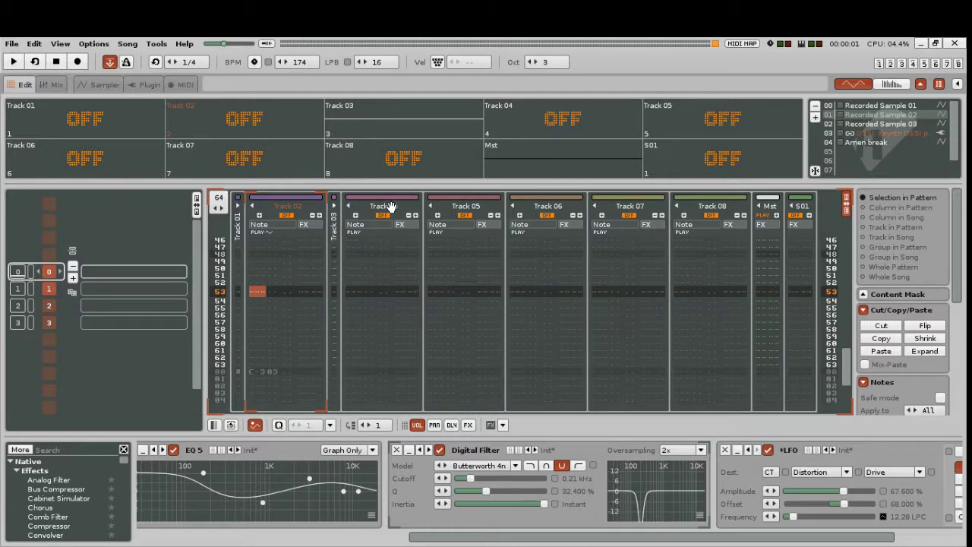
pyautogui.click(349, 209)
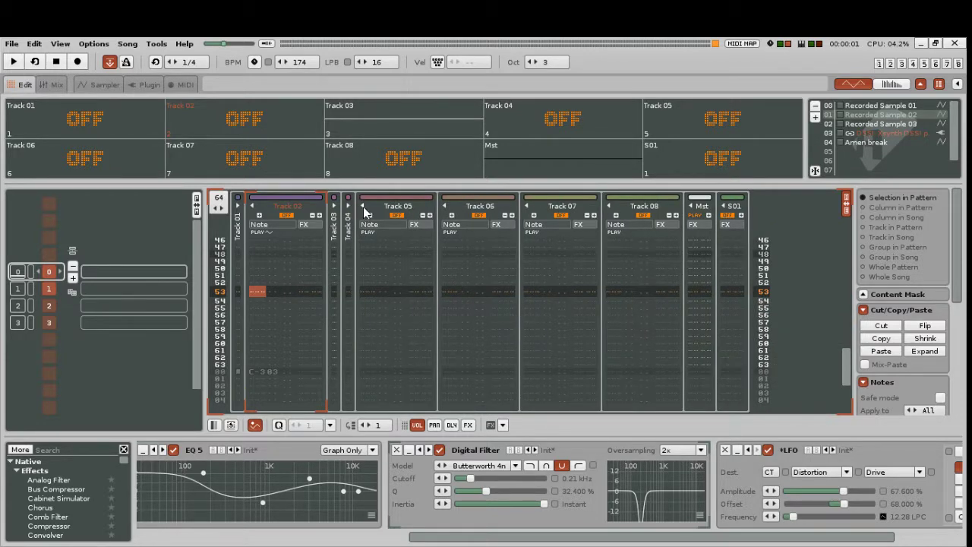
pyautogui.click(363, 207)
pyautogui.click(379, 207)
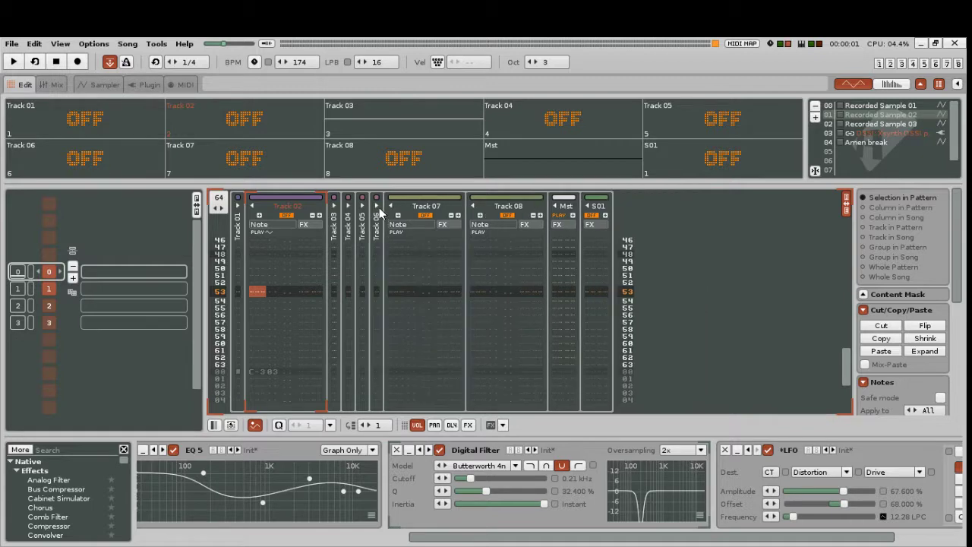
pyautogui.click(216, 427)
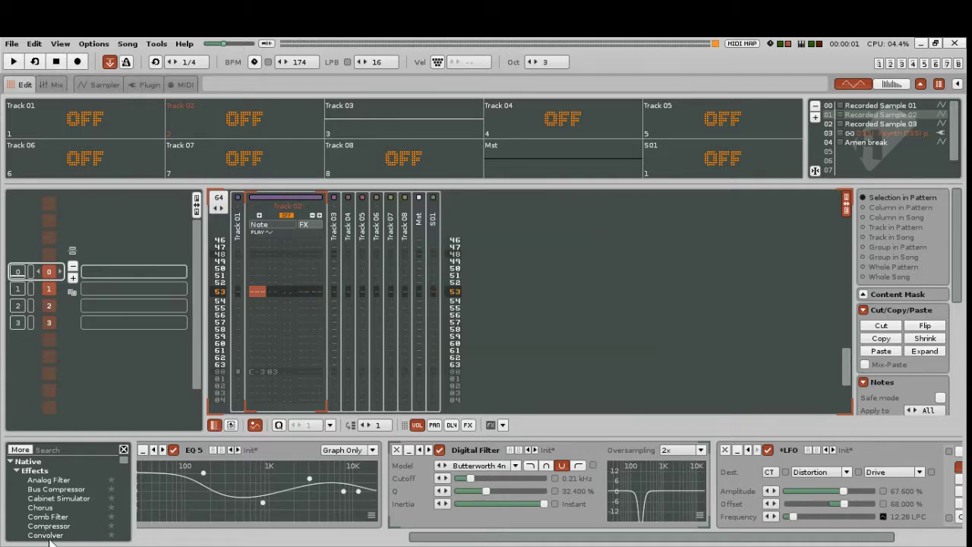
# Step: Turn Track 02 on in the pattern editor and move to line 21 of the pattern
pyautogui.scroll(6, 266, 293)
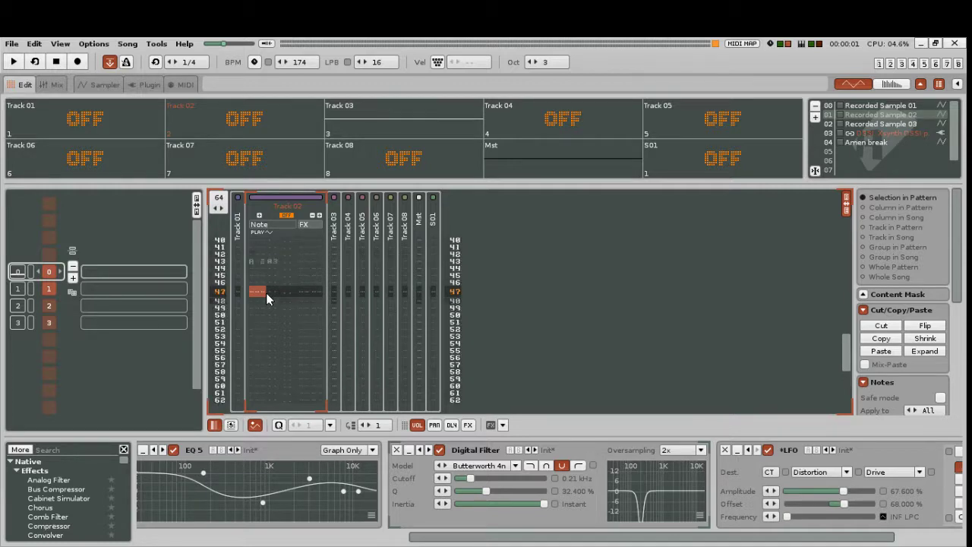
pyautogui.scroll(-5, 266, 292)
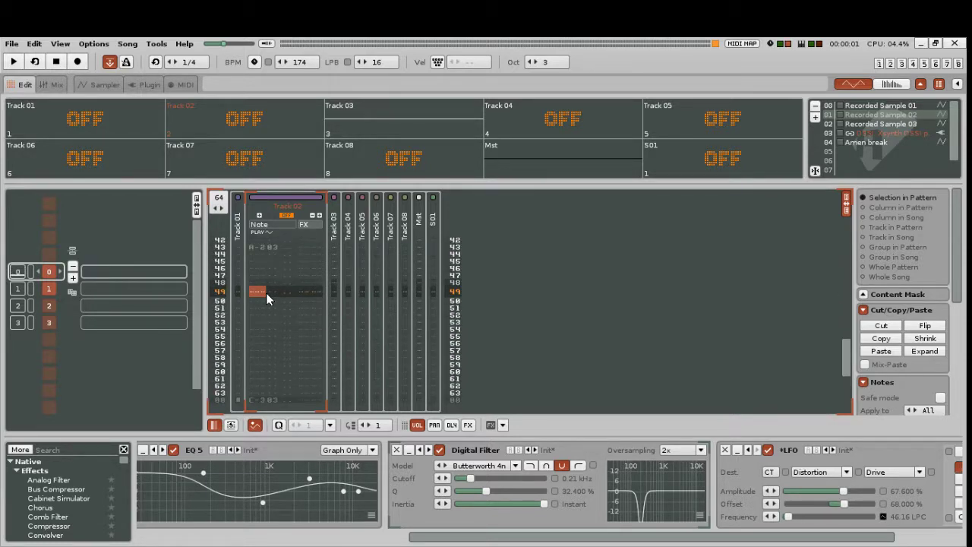
pyautogui.click(287, 216)
pyautogui.scroll(7, 278, 298)
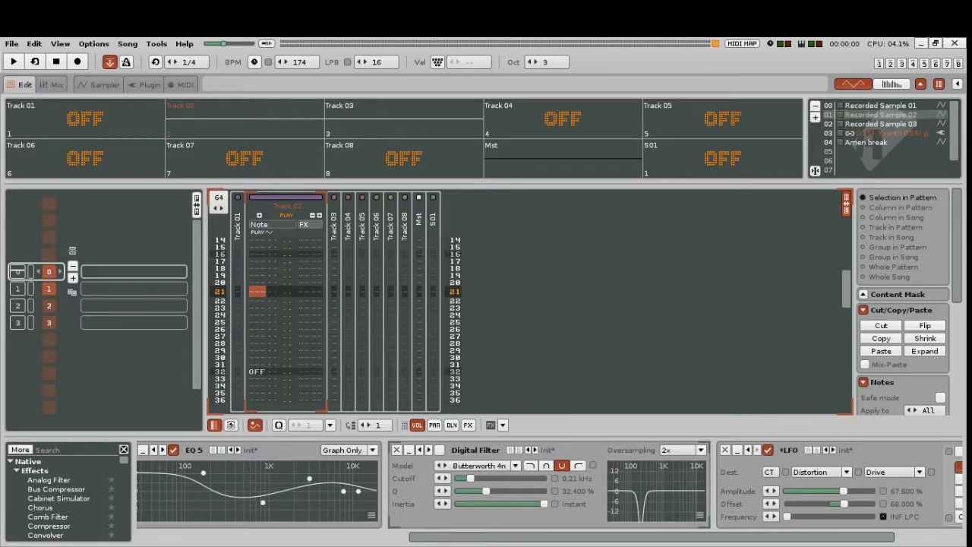
# Step: Bypass all of Track 02's effects: Digital Filter, LFO, EQ 5 and Distortion
pyautogui.moveTo(418, 540); pyautogui.dragTo(530, 542)
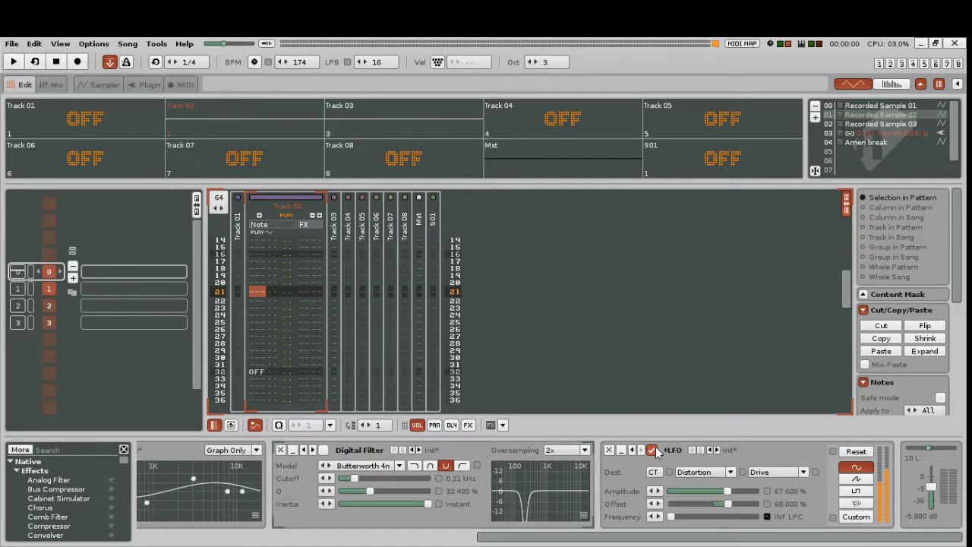
pyautogui.moveTo(568, 534); pyautogui.dragTo(300, 534)
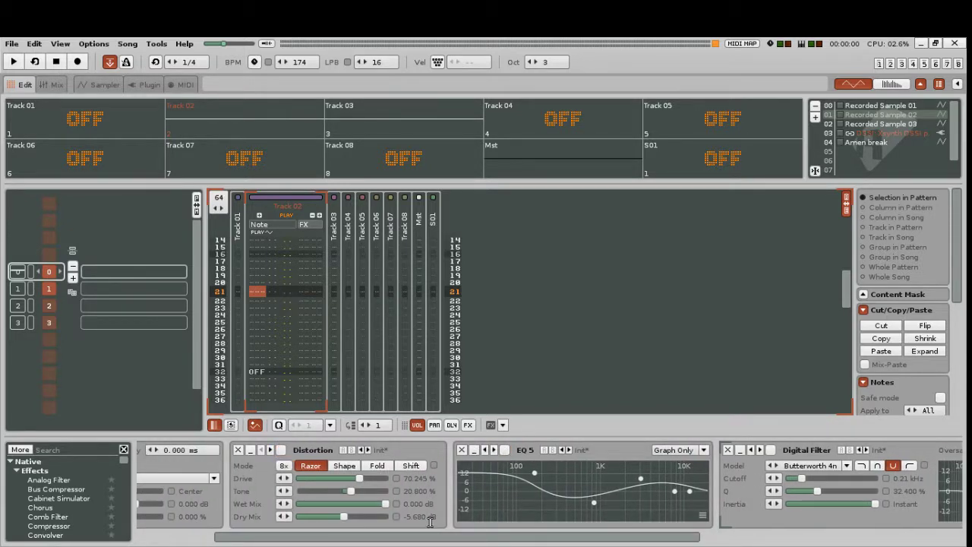
pyautogui.moveTo(422, 541); pyautogui.dragTo(343, 541)
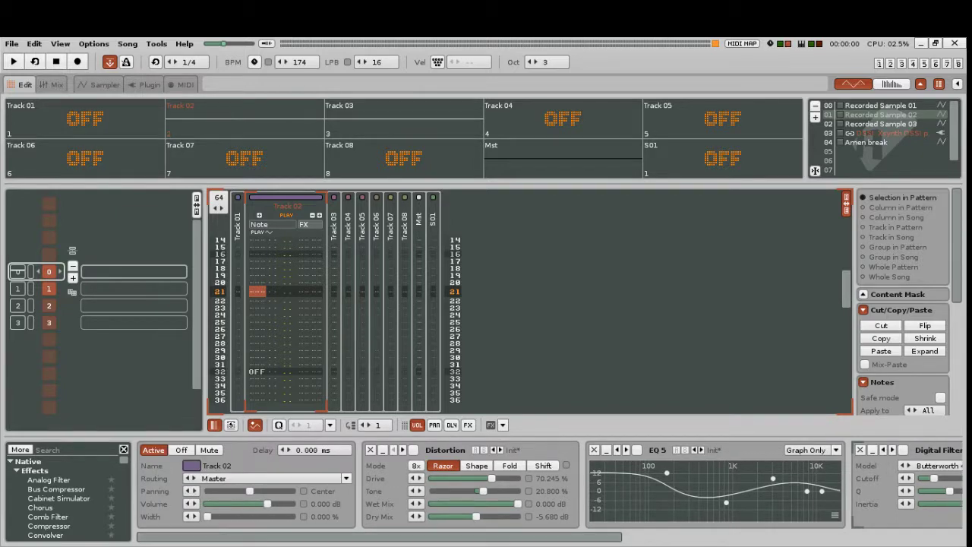
# Step: Play the song with Track 02's Distortion and EQ 5 enabled, mute Track 03, and bypass both effects again
pyautogui.press('space')
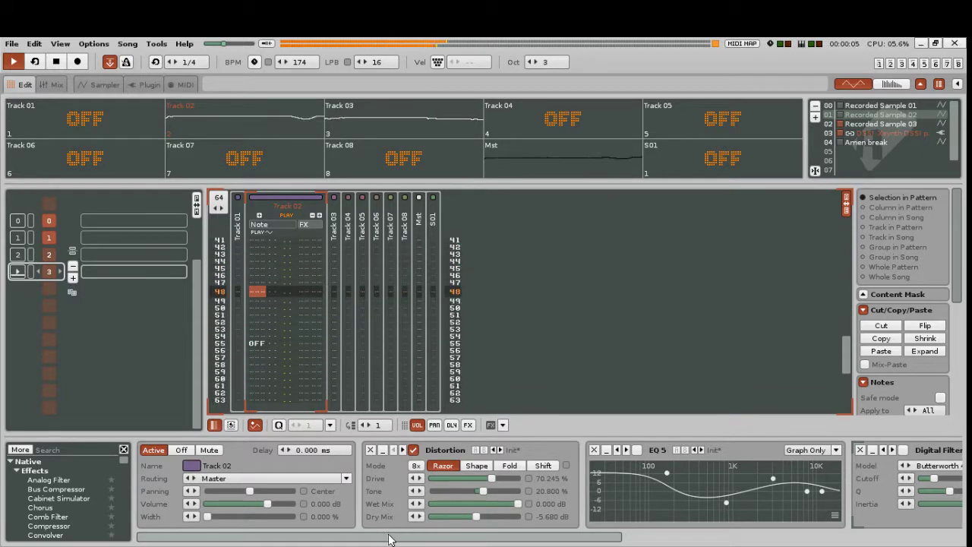
pyautogui.moveTo(390, 534); pyautogui.dragTo(442, 534)
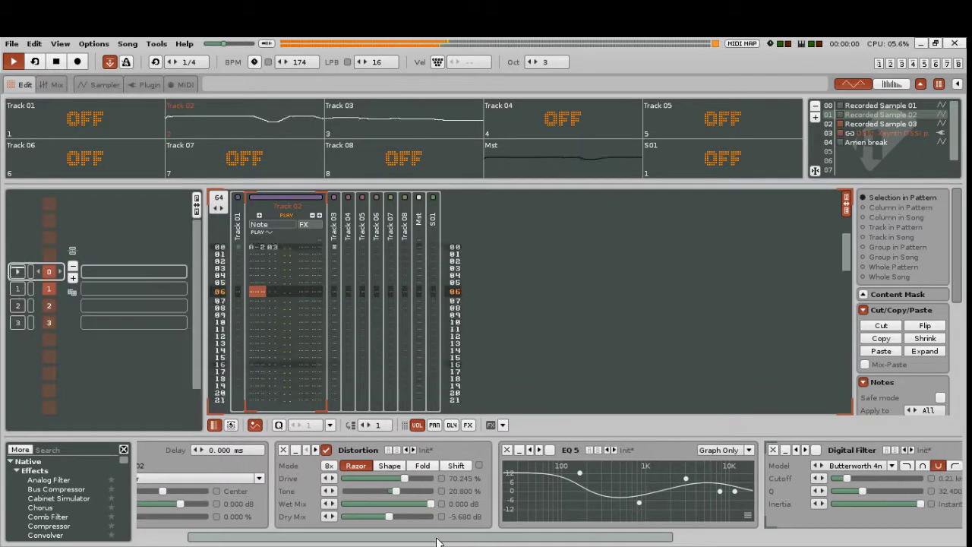
pyautogui.click(551, 451)
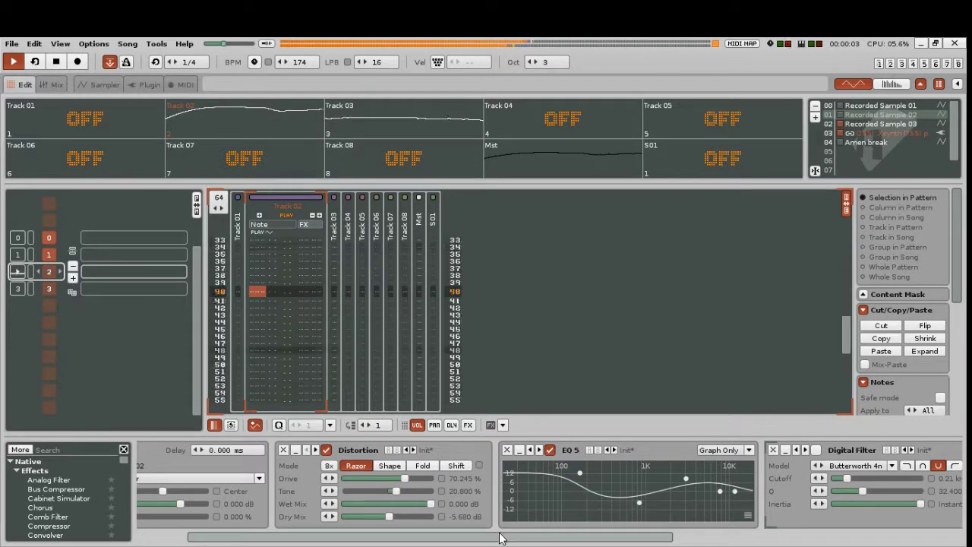
pyautogui.moveTo(500, 538); pyautogui.dragTo(589, 538)
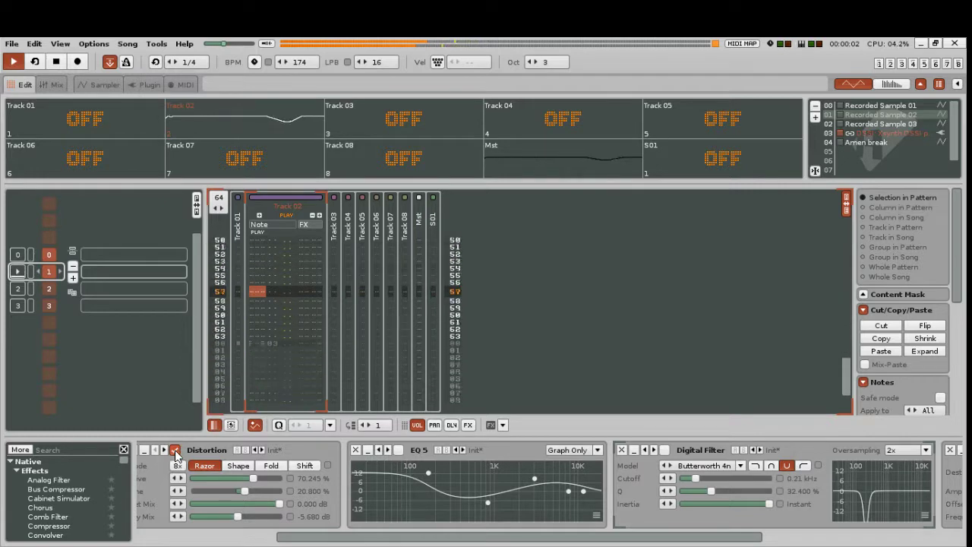
pyautogui.click(174, 451)
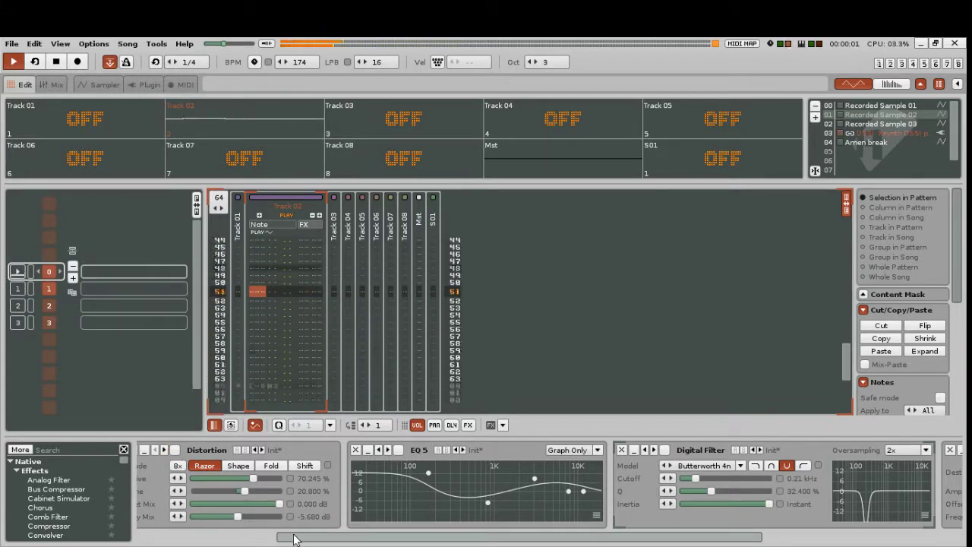
# Step: Re-enable Track 02's Distortion, EQ 5 and Digital Filter one by one during playback to hear each effect
pyautogui.moveTo(292, 542); pyautogui.dragTo(203, 540)
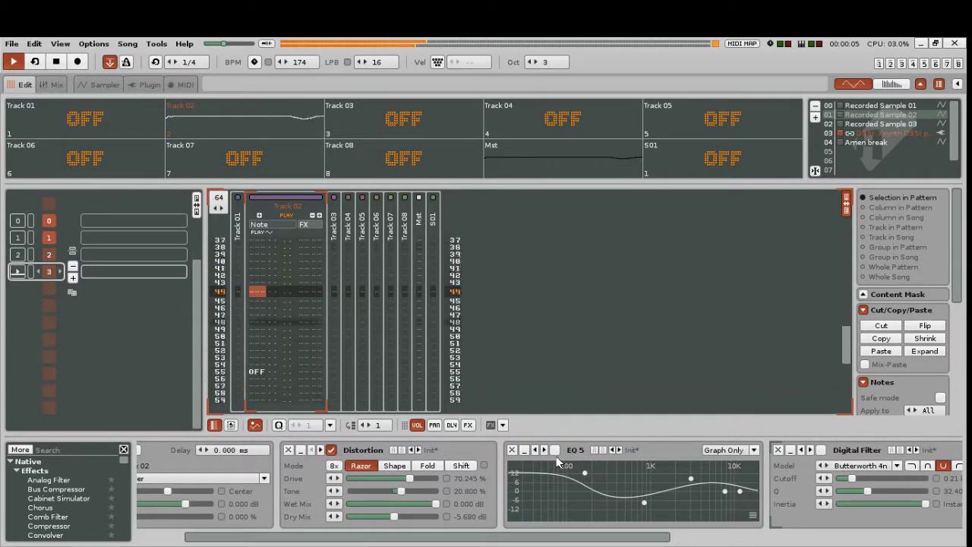
pyautogui.click(556, 451)
pyautogui.moveTo(524, 537); pyautogui.dragTo(696, 543)
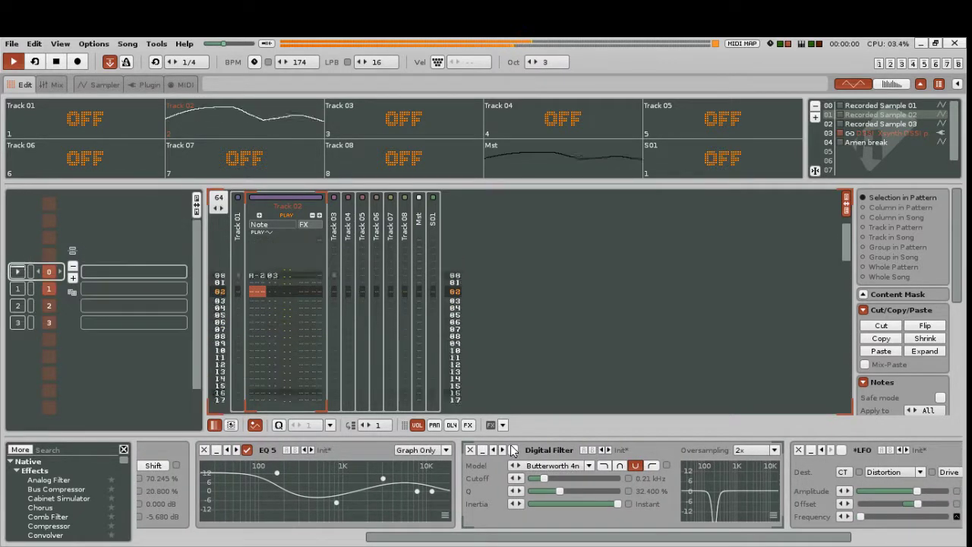
pyautogui.click(513, 450)
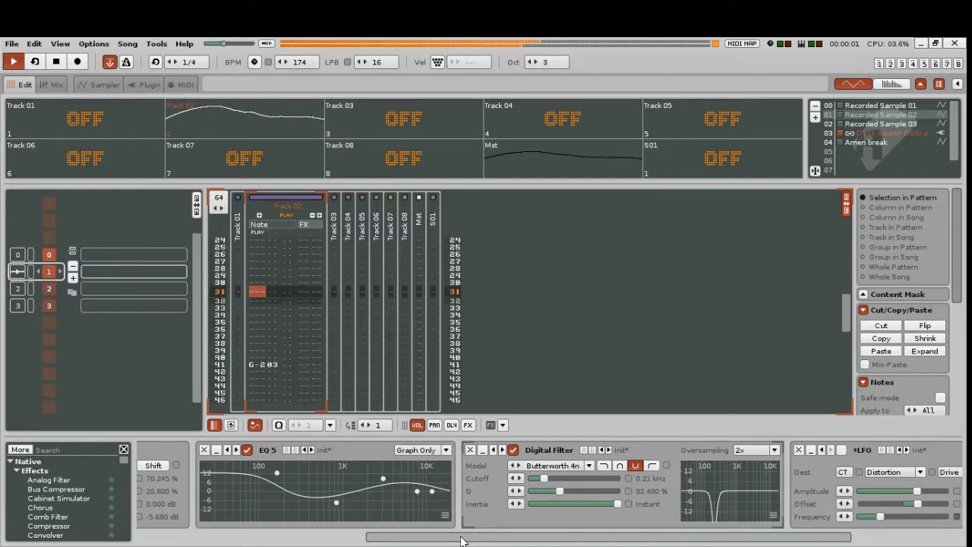
pyautogui.moveTo(462, 539); pyautogui.dragTo(589, 539)
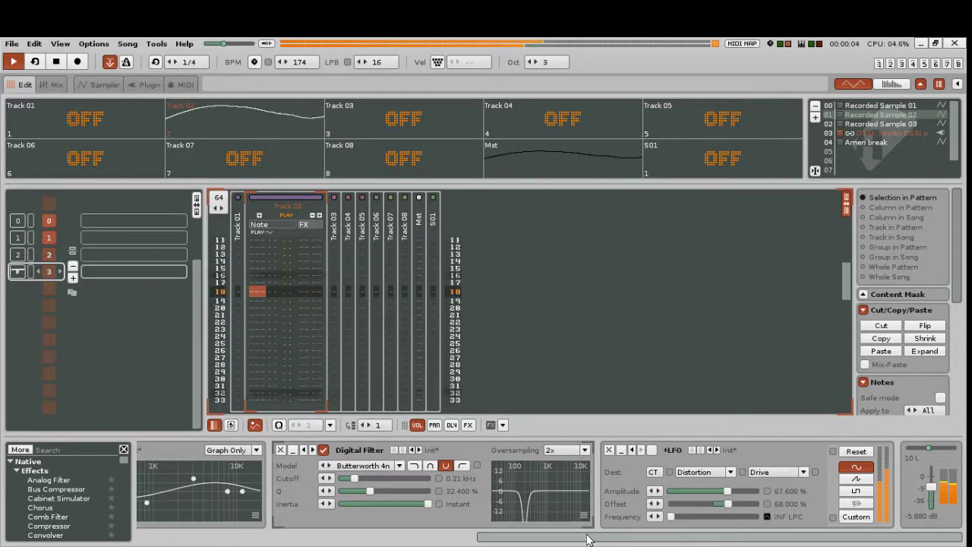
# Step: Turn Track 01 and Track 03 back on to hear them together with Track 02, and stop playback
pyautogui.click(84, 120)
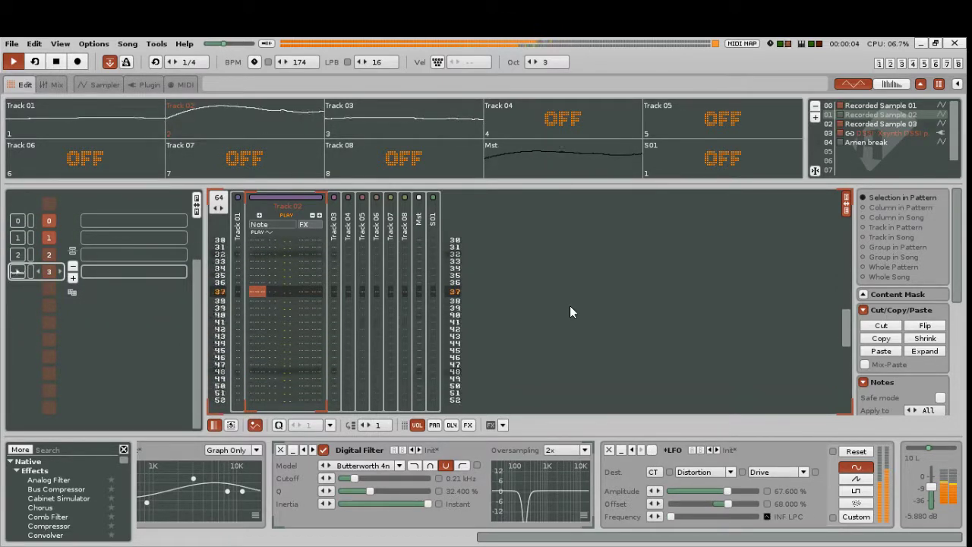
pyautogui.press('space')
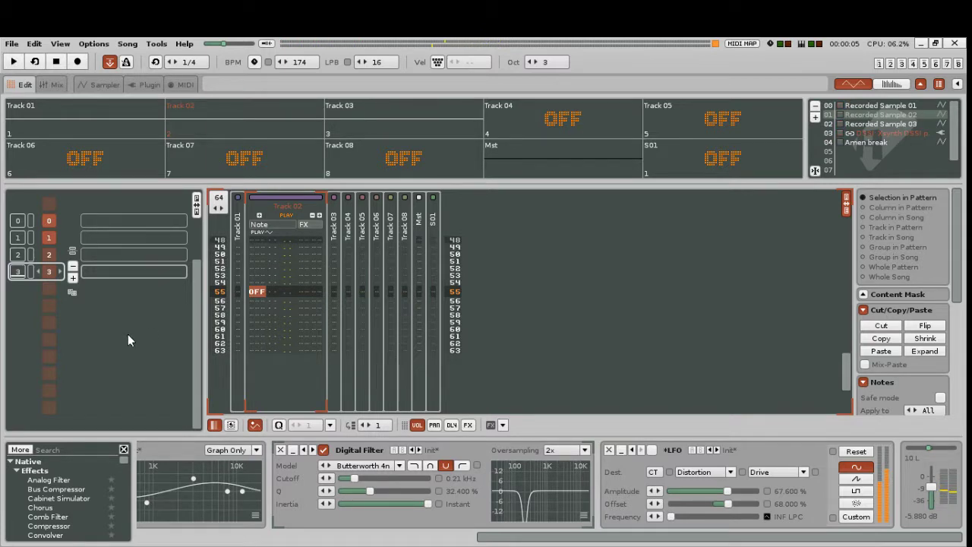
# Step: Restart playback from sequence position 0 and re-enable Track 02's LFO that modulates the Distortion drive
pyautogui.hotkey('ctrl', 'Down')
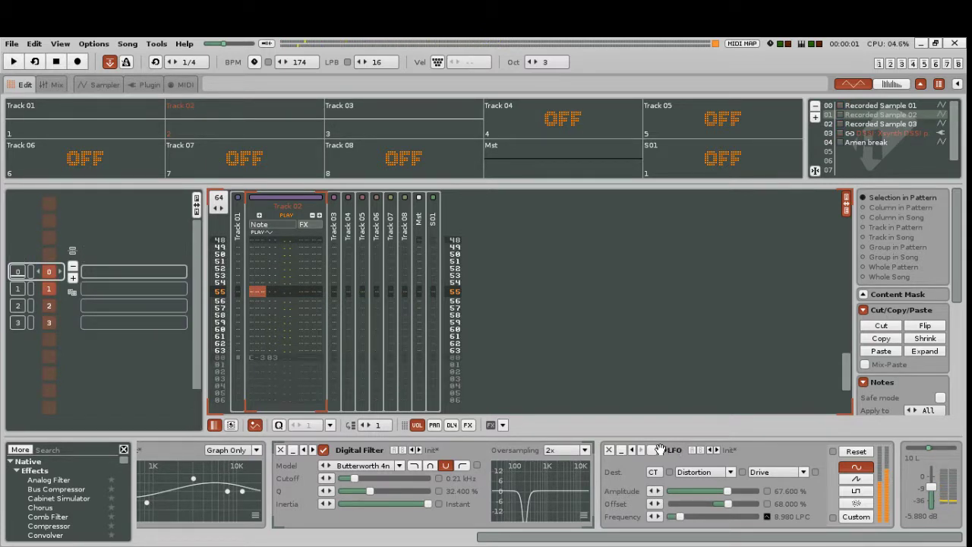
pyautogui.press('space')
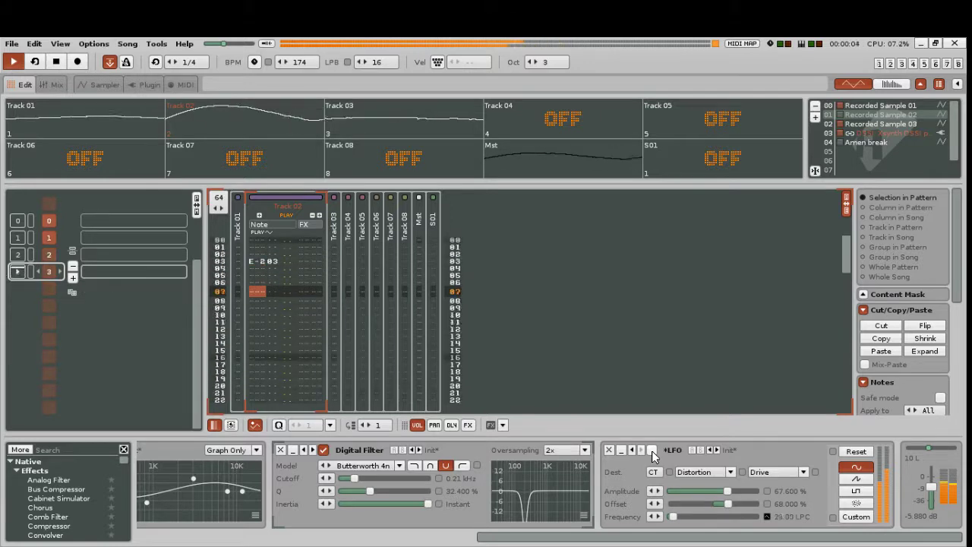
pyautogui.click(651, 451)
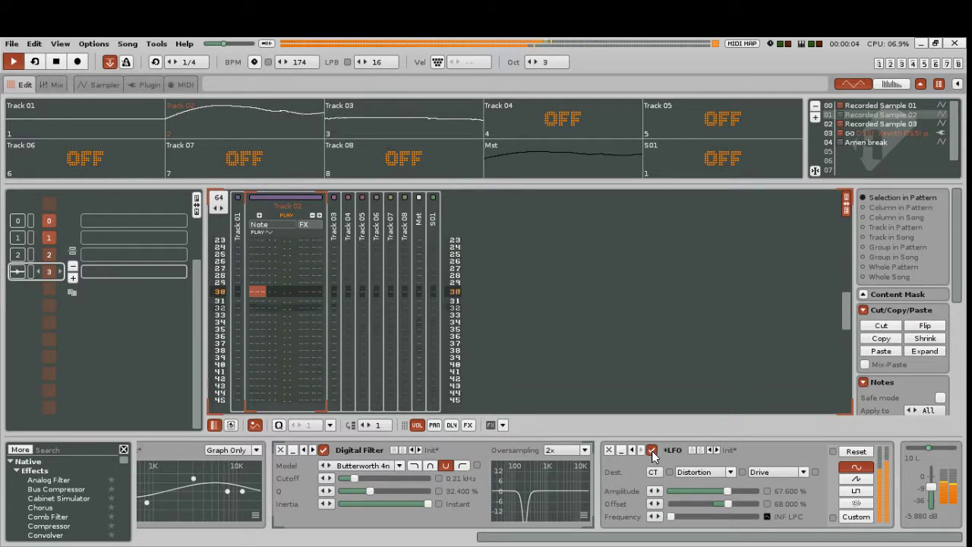
# Step: Show the mixer and expand the collapsed Track 03 and Track 01 channels
pyautogui.click(53, 85)
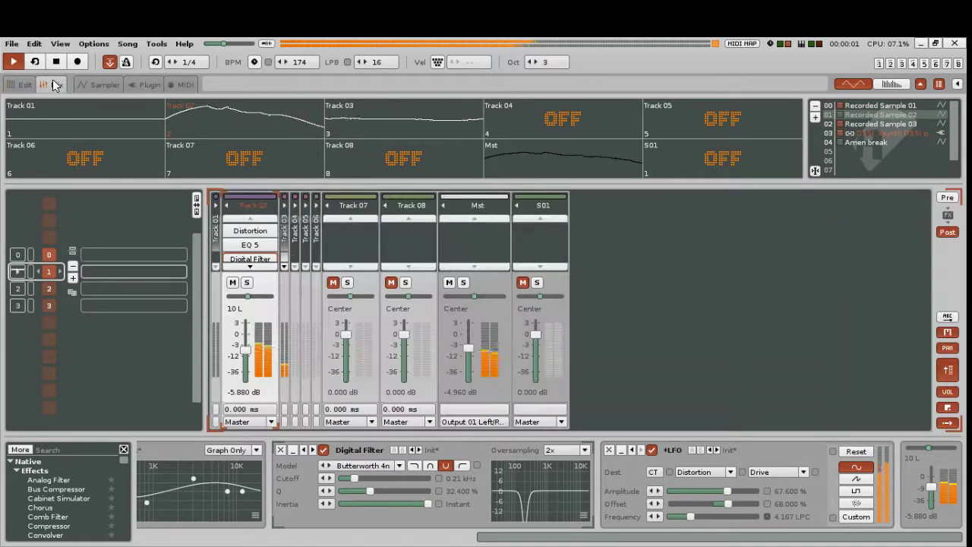
pyautogui.click(285, 206)
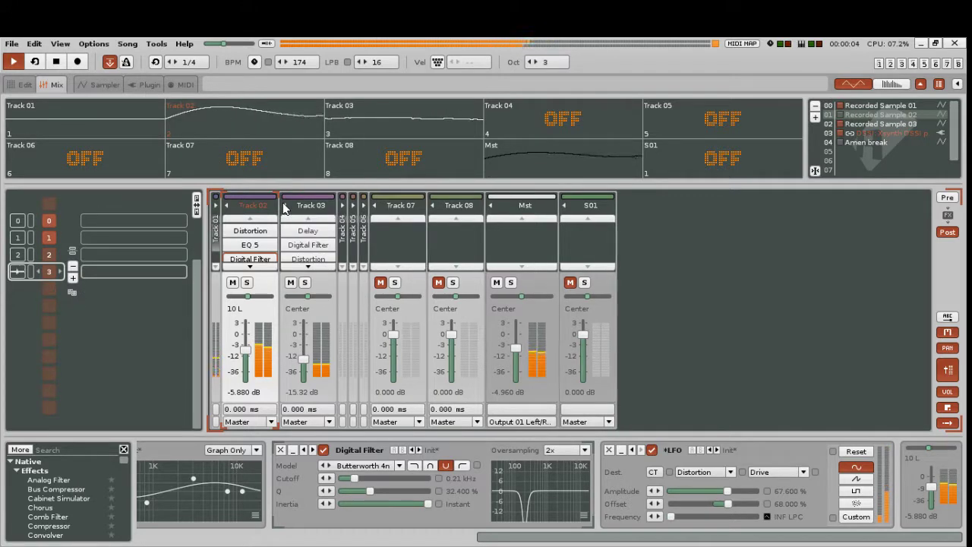
pyautogui.click(216, 207)
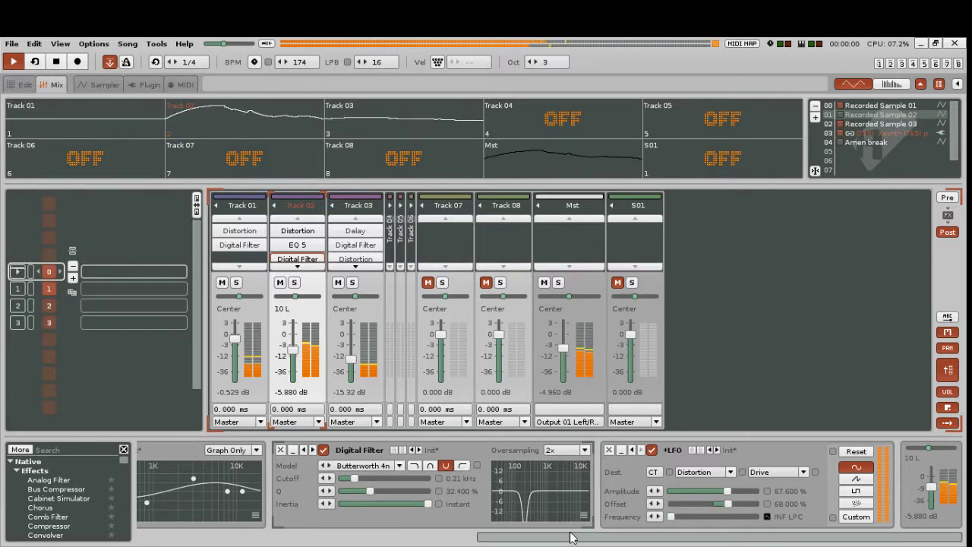
# Step: Raise the mixer volume of Track 02 to -4.763 dB and of Track 03 to -11.29 dB
pyautogui.moveTo(572, 537); pyautogui.dragTo(231, 519)
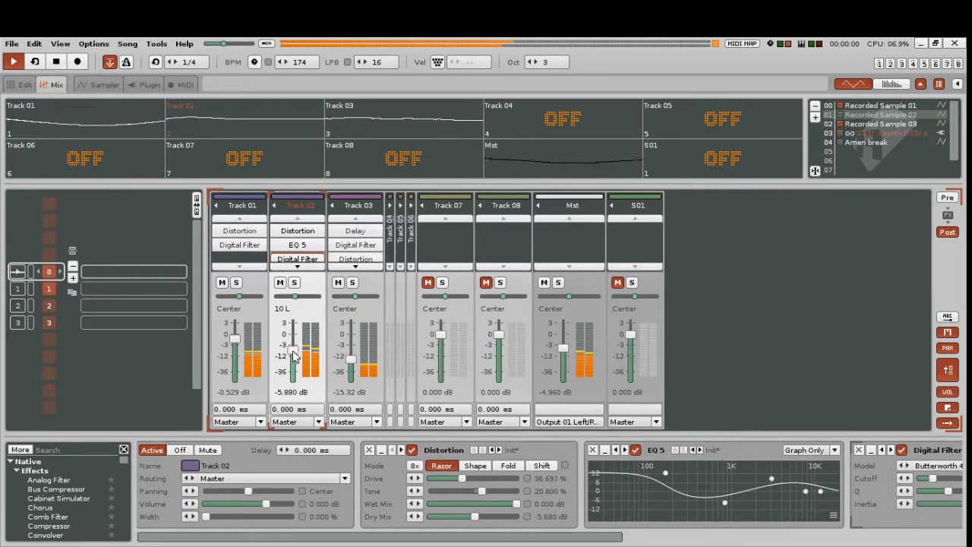
pyautogui.moveTo(292, 348); pyautogui.dragTo(292, 348)
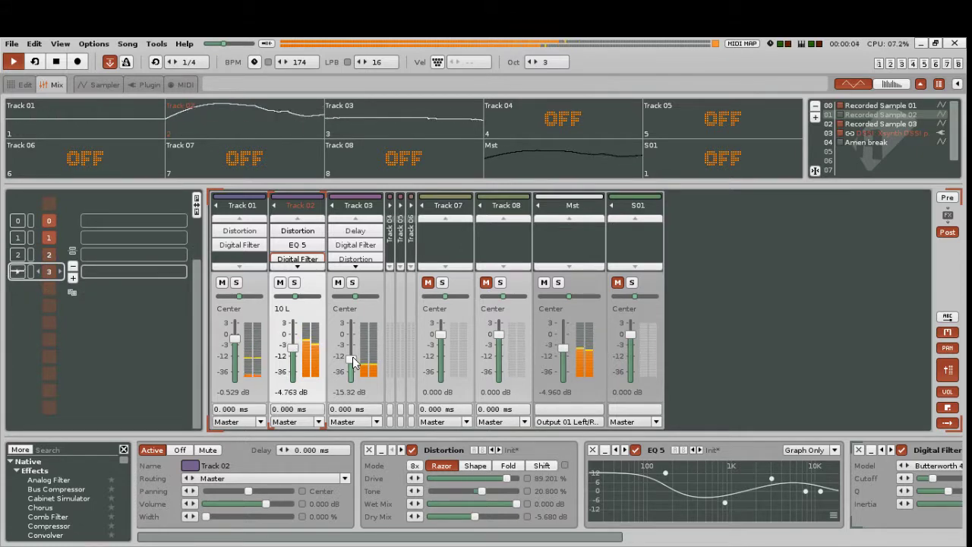
pyautogui.moveTo(351, 358); pyautogui.dragTo(351, 355)
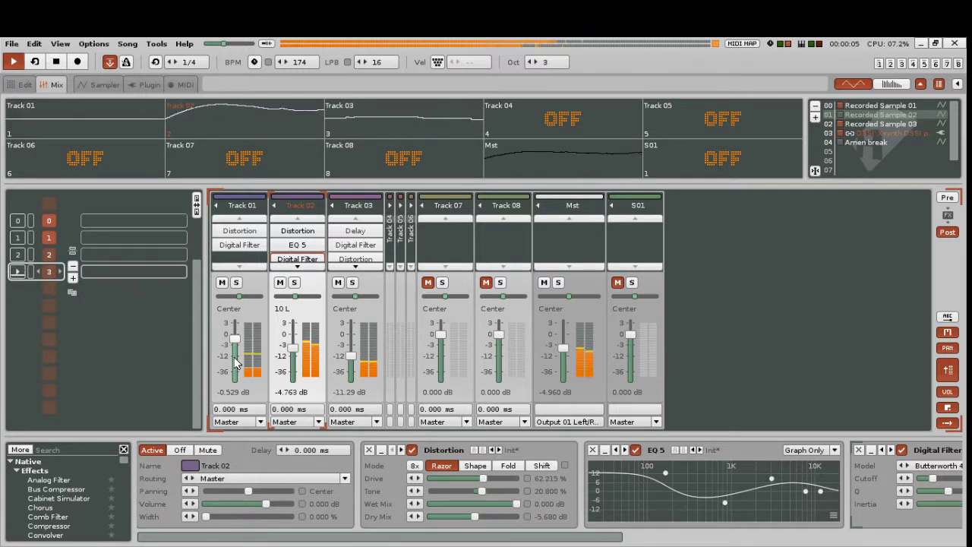
# Step: Mute Track 01 and Track 03 to hear Track 02 alone, unmute them one after the other, and stop playback
pyautogui.click(221, 282)
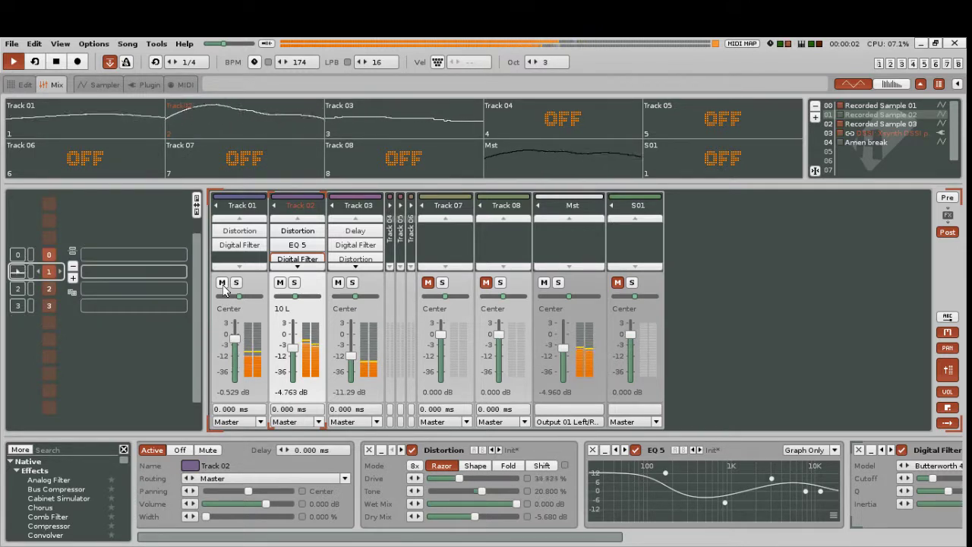
pyautogui.click(339, 282)
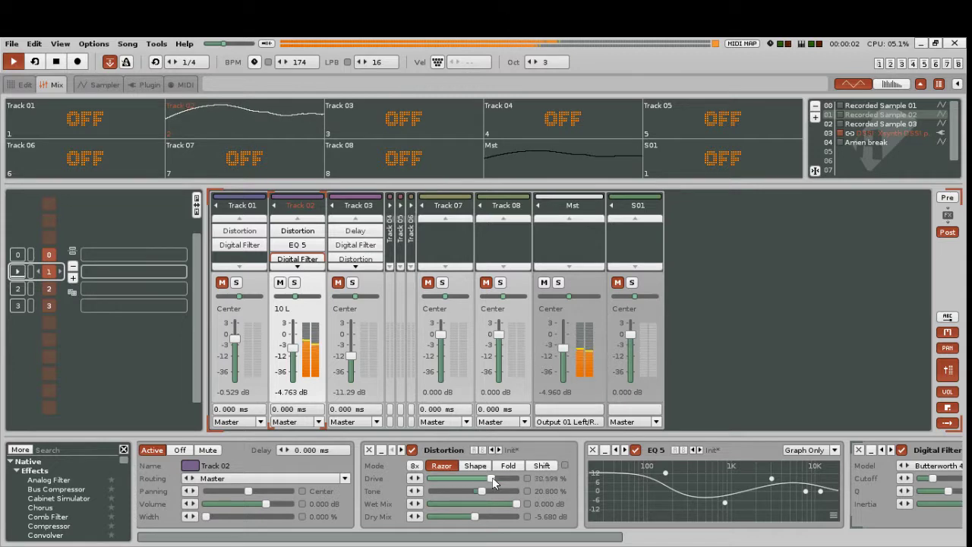
pyautogui.click(221, 283)
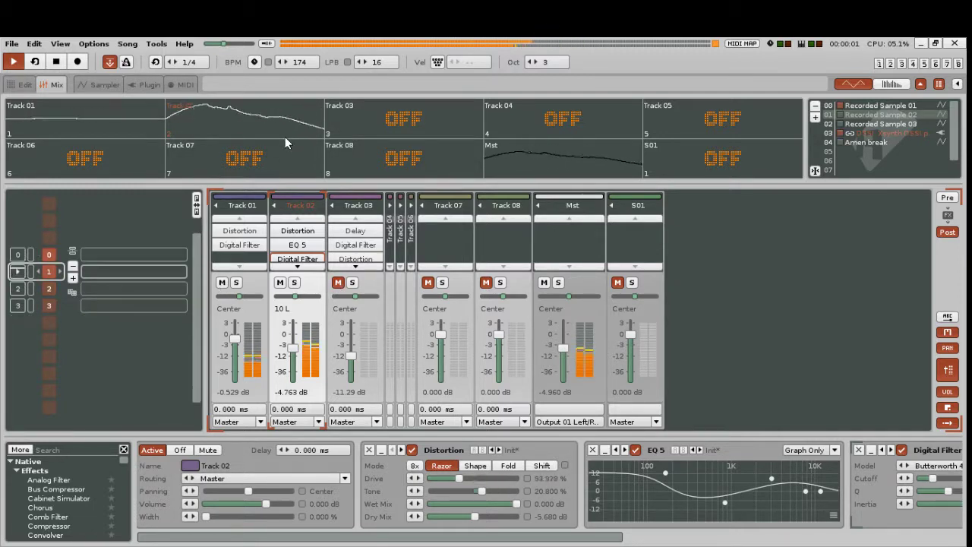
pyautogui.click(339, 284)
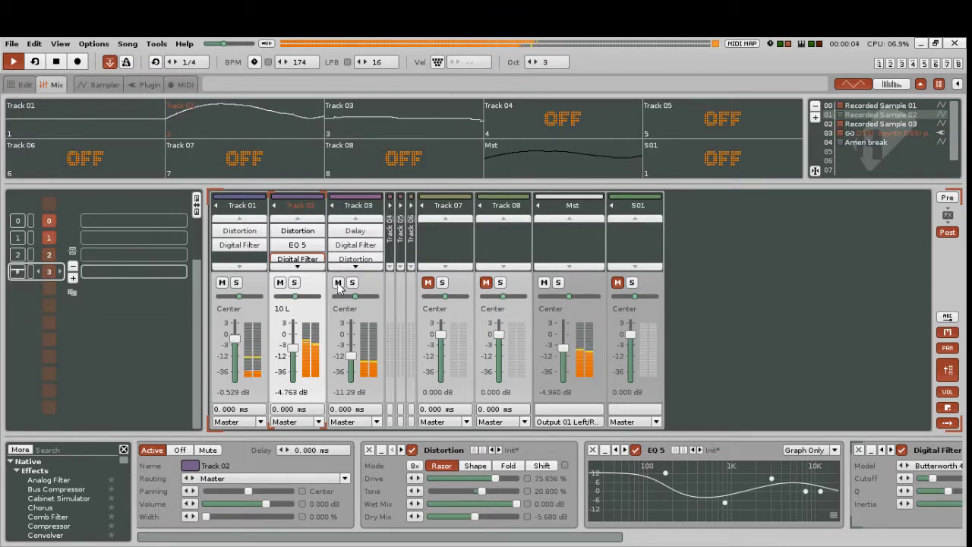
pyautogui.press('space')
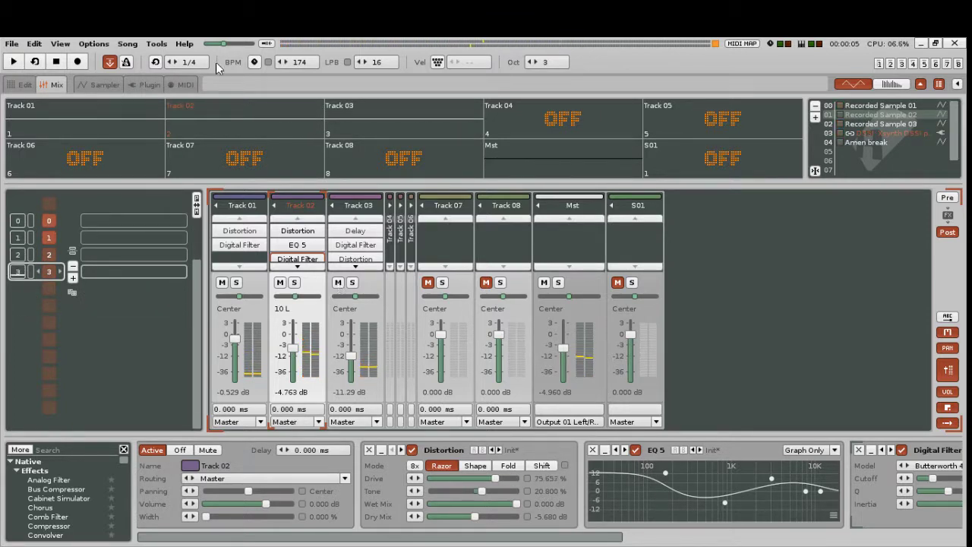